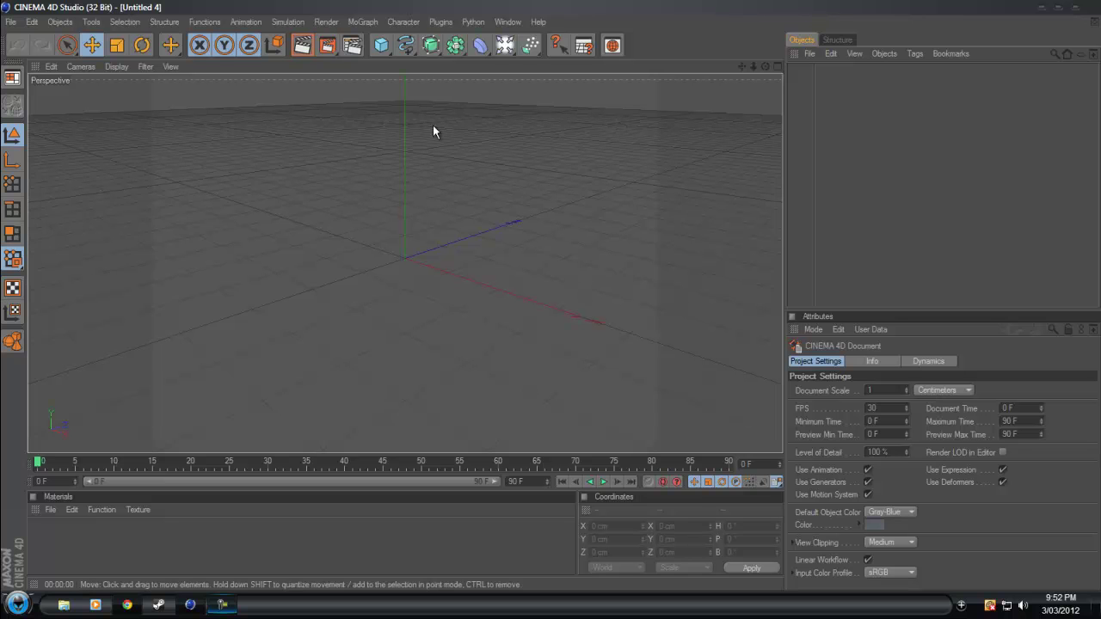
Add a MoText object and change its text to 'TiMBoDeSigNz'
click(357, 22)
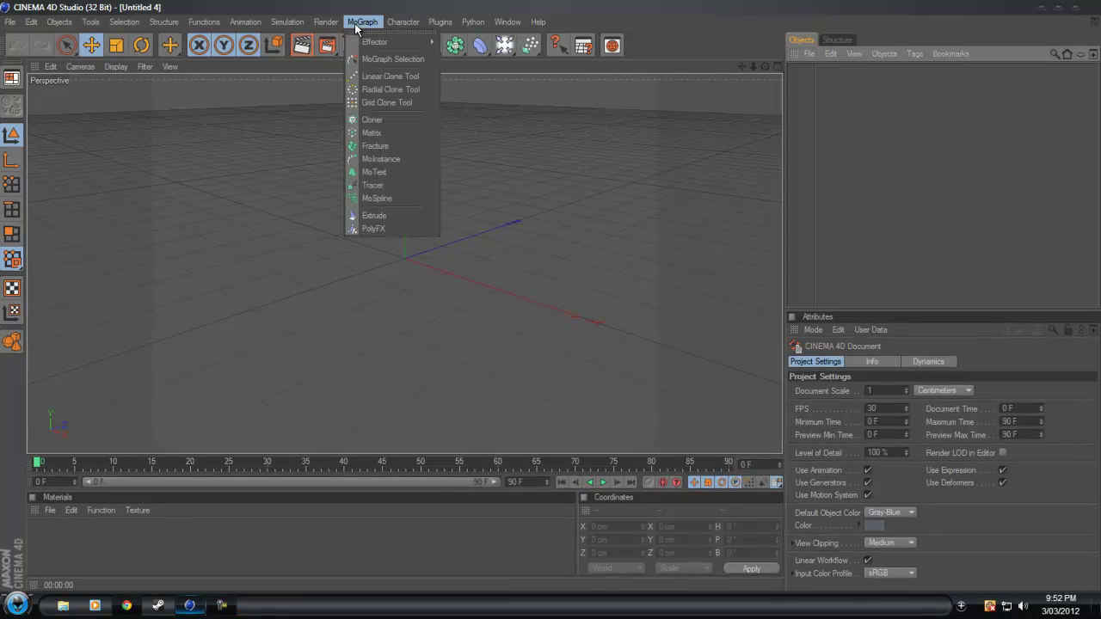
click(393, 172)
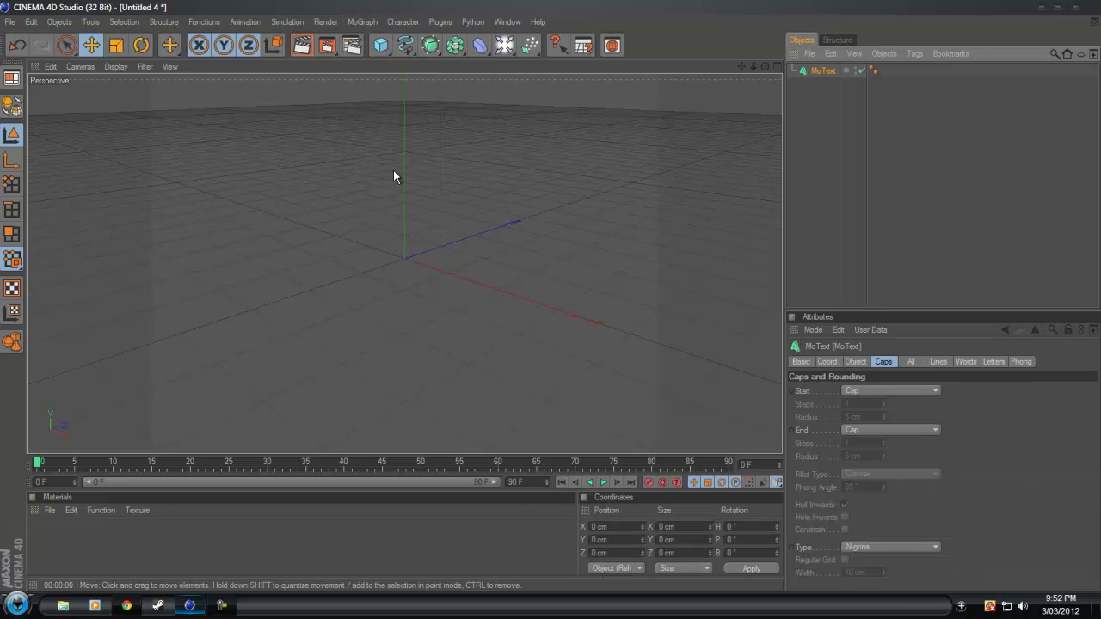
click(857, 362)
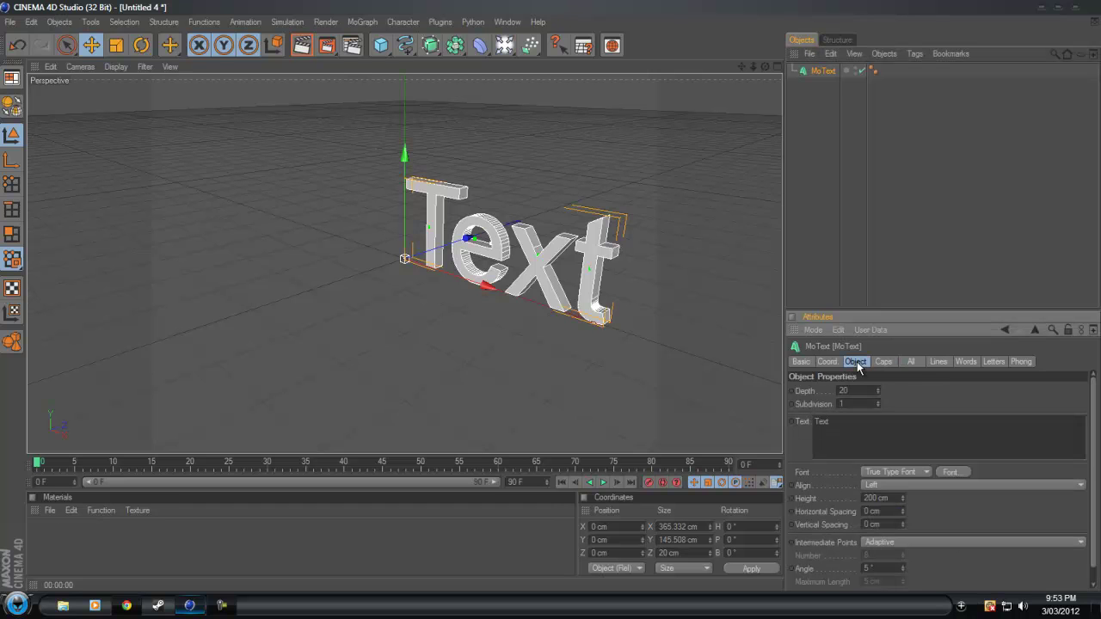
click(808, 447)
key(ctrl+a)
text(TiMBoDeSigM)
key(BackSpace)
text(Nz)
Set the MoText depth to 30 cm and bring up the font chooser
click(857, 390)
key(BackSpace)
text(5)
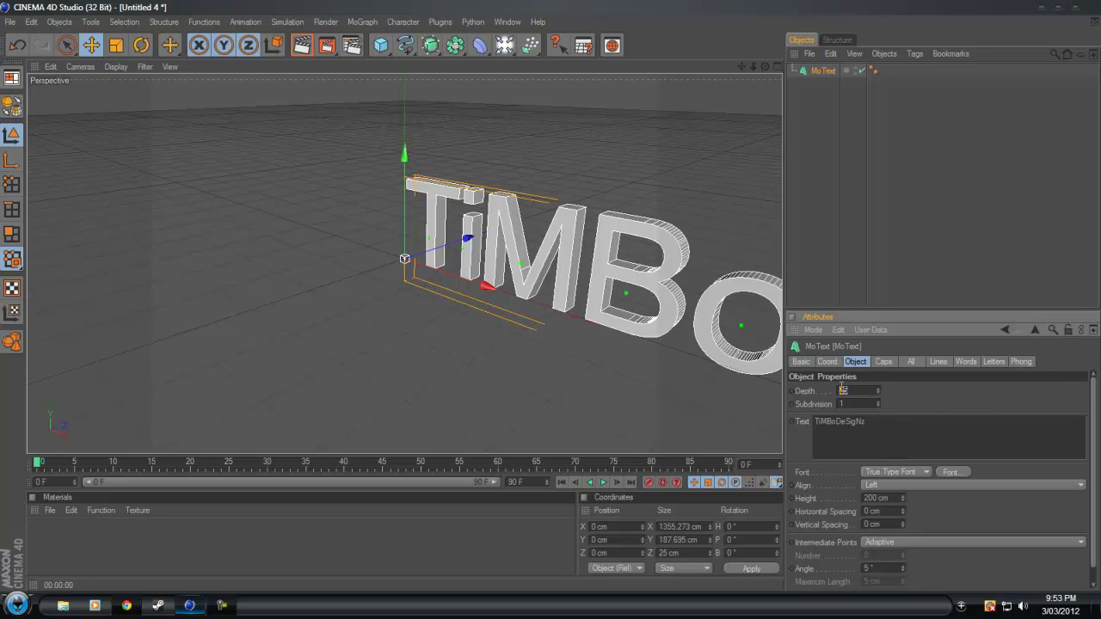
key(BackSpace)
key(BackSpace)
text(30)
key(Return)
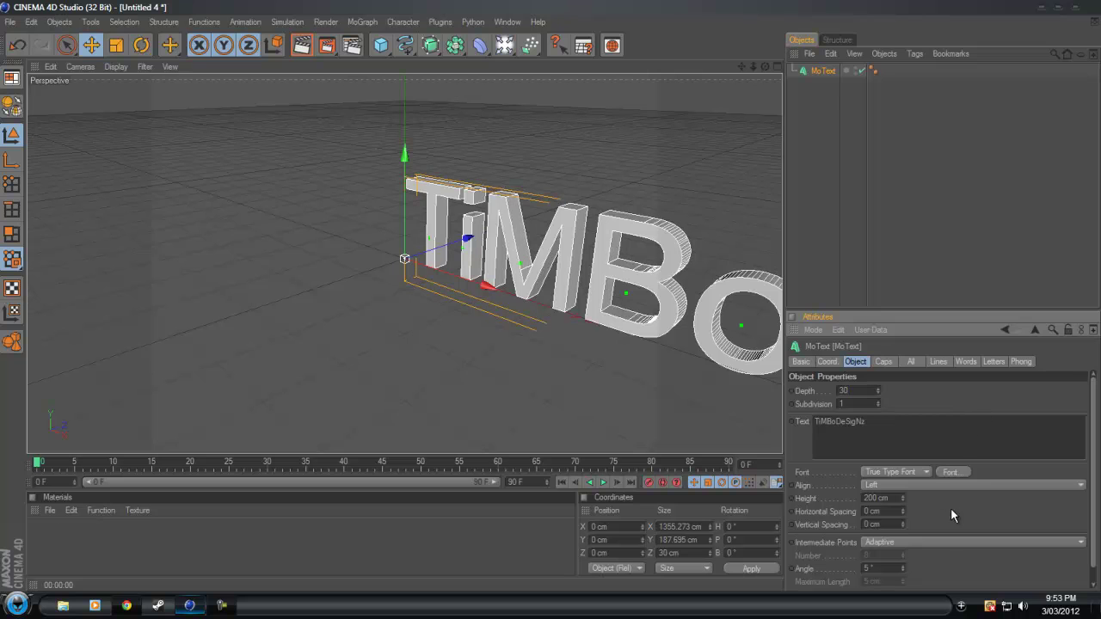
click(950, 473)
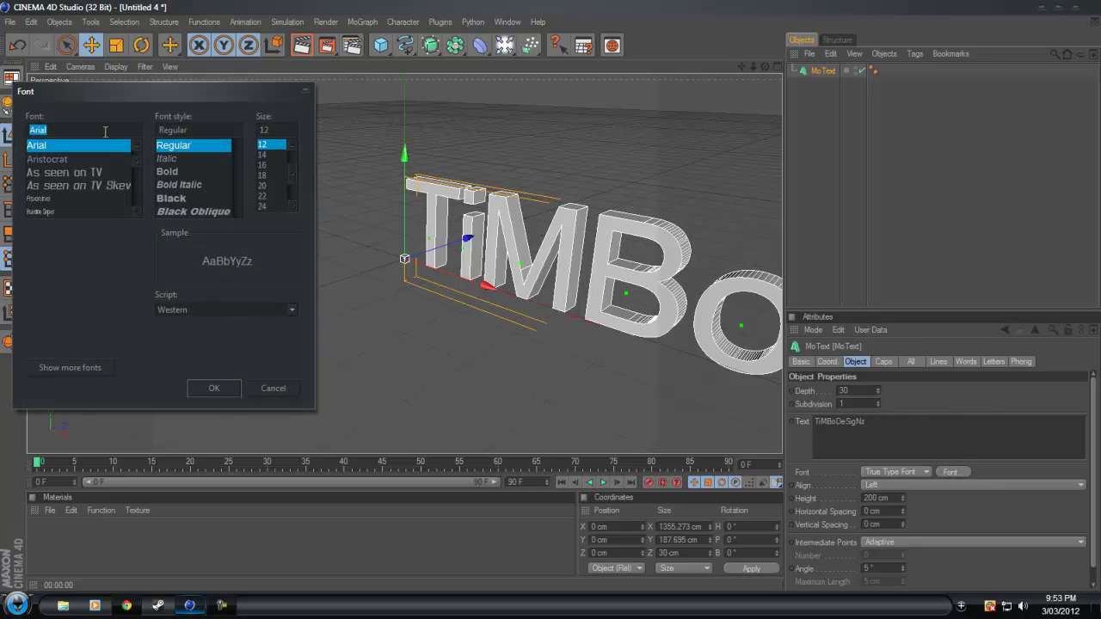
Choose the Dark Crystal Script font for the text and confirm
scroll(141, 171, down, 5)
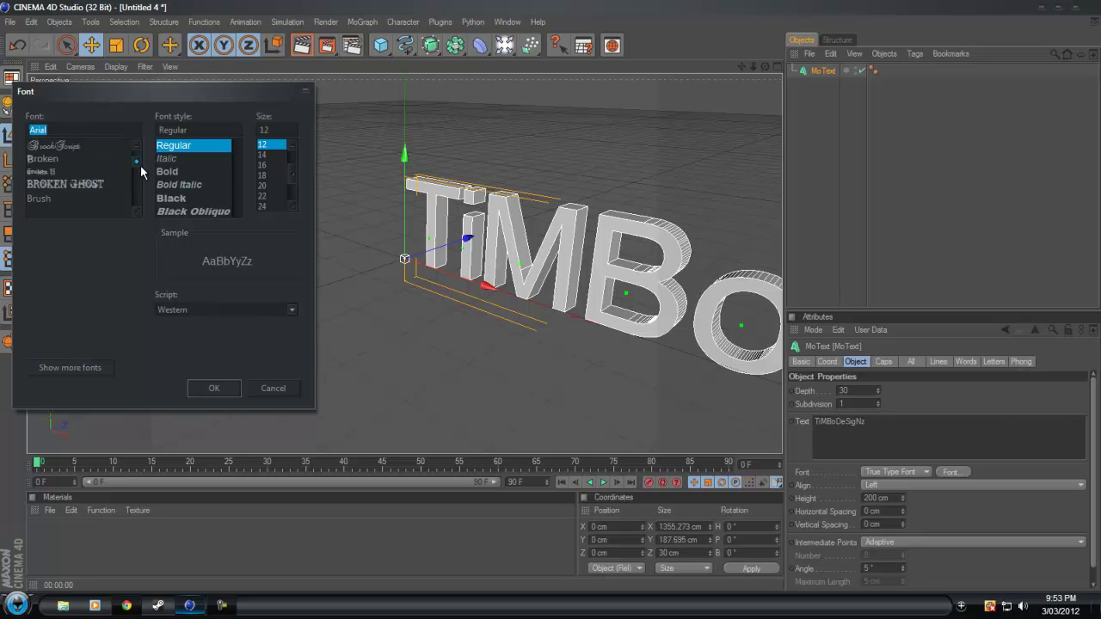
scroll(140, 165, down, 3)
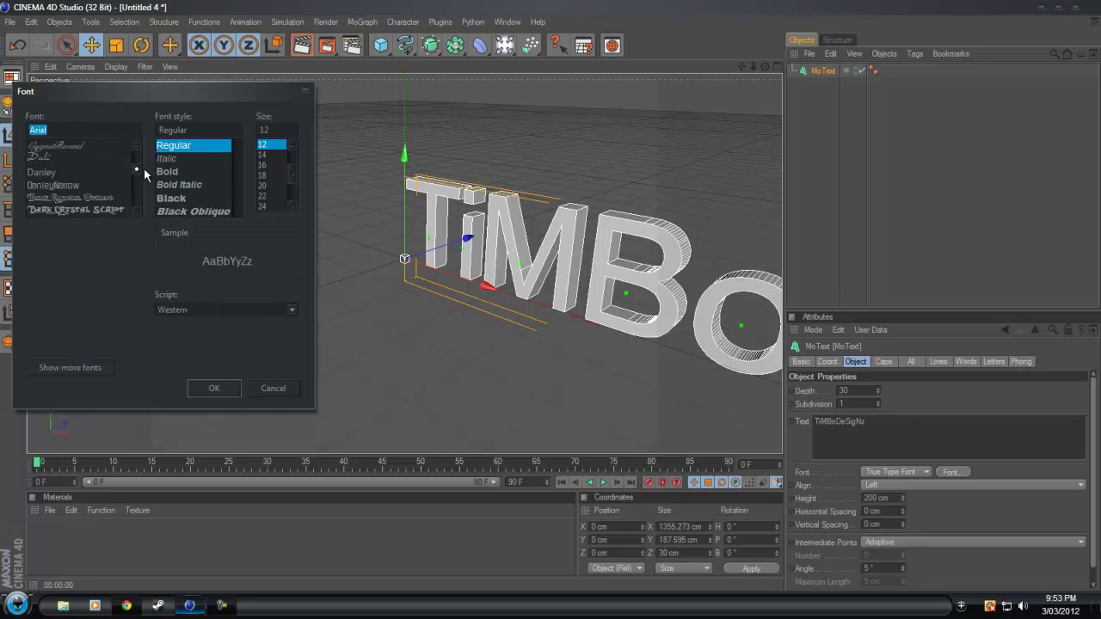
click(101, 210)
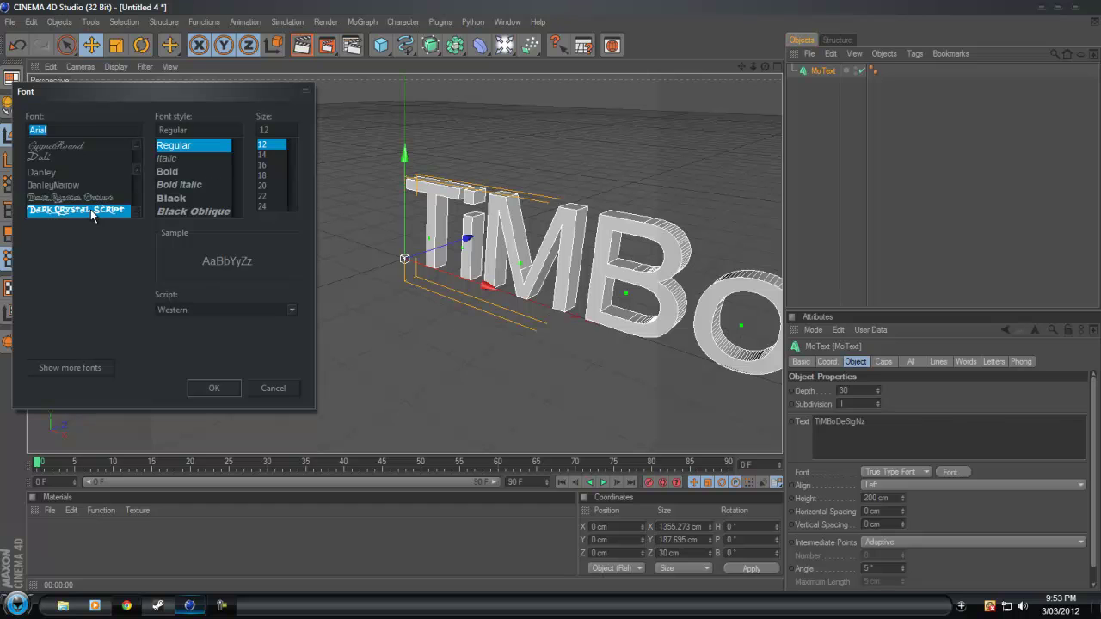
click(216, 388)
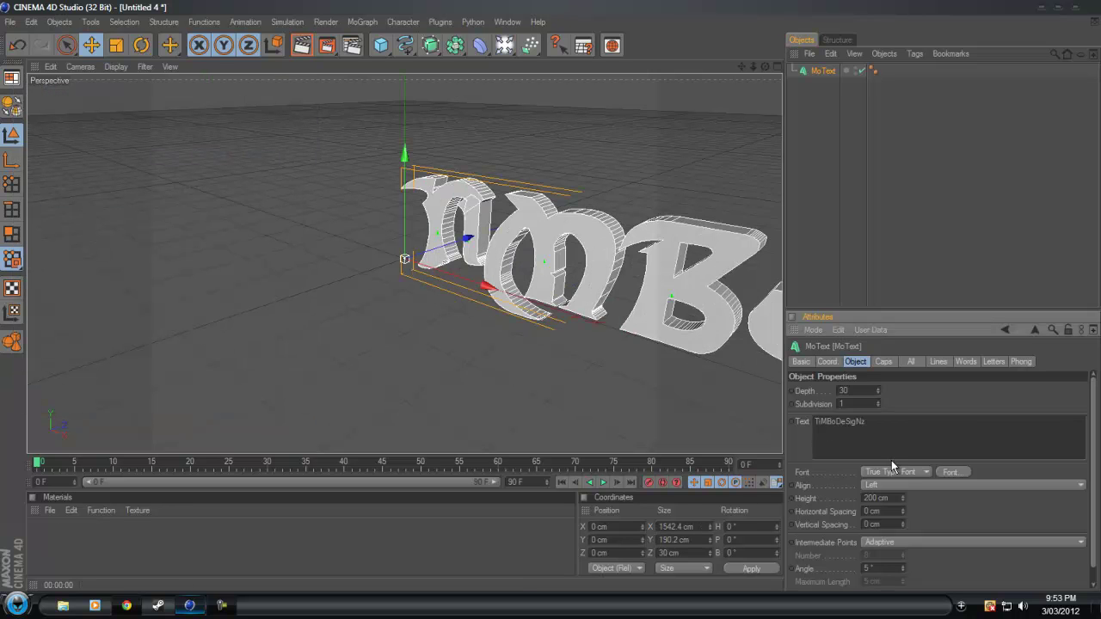
Middle-align the text, set its height to 100 cm, and view it from the front
click(892, 485)
click(893, 509)
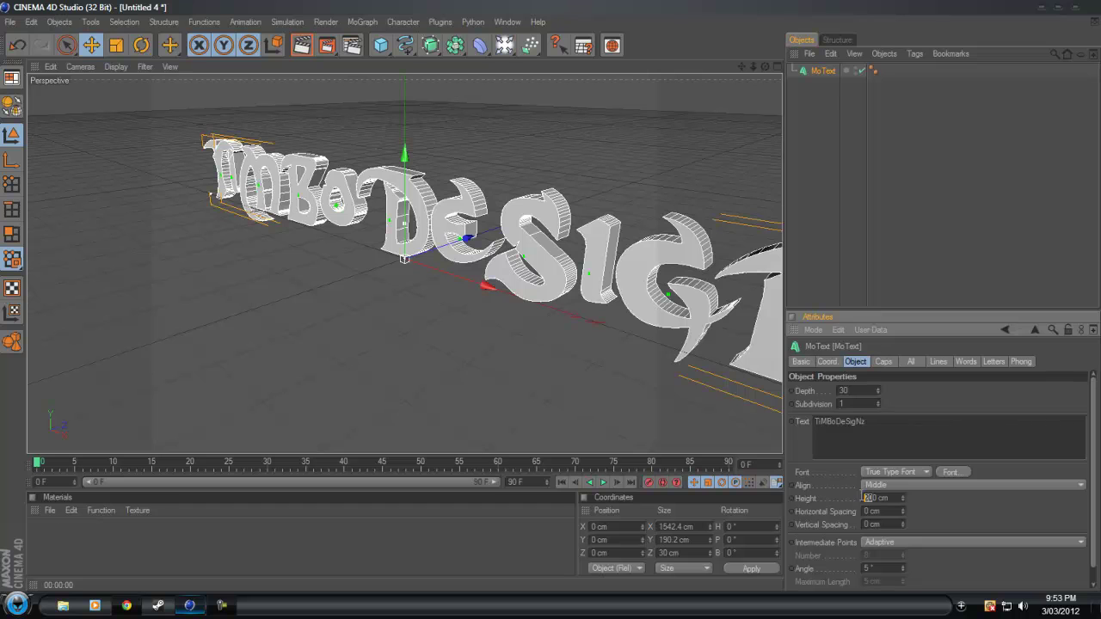
text(10)
key(Return)
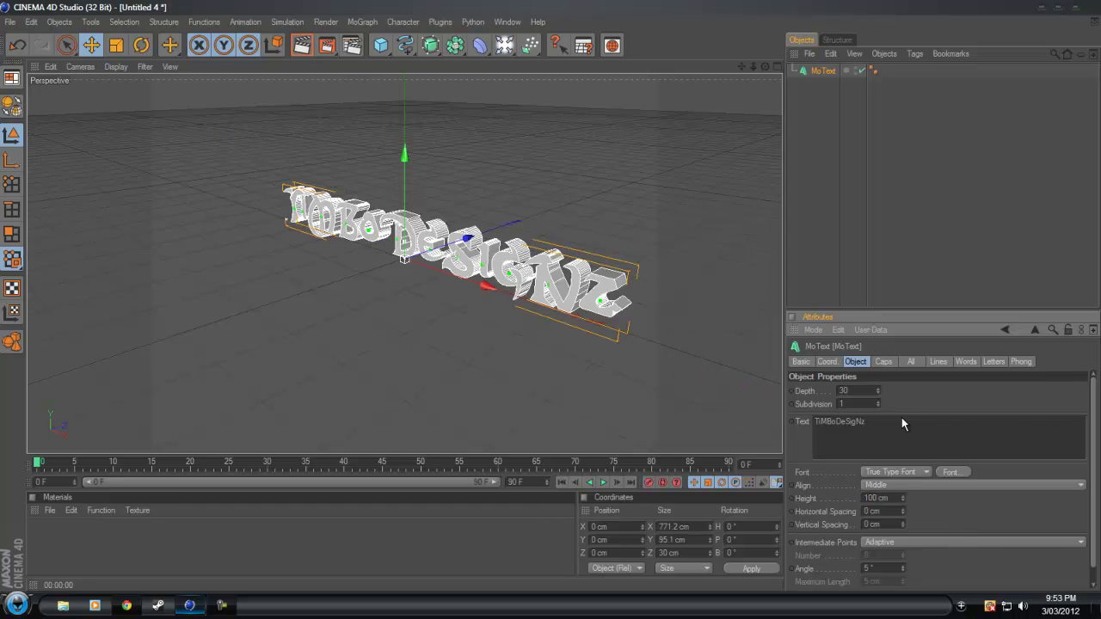
drag(765, 66, 550, 295)
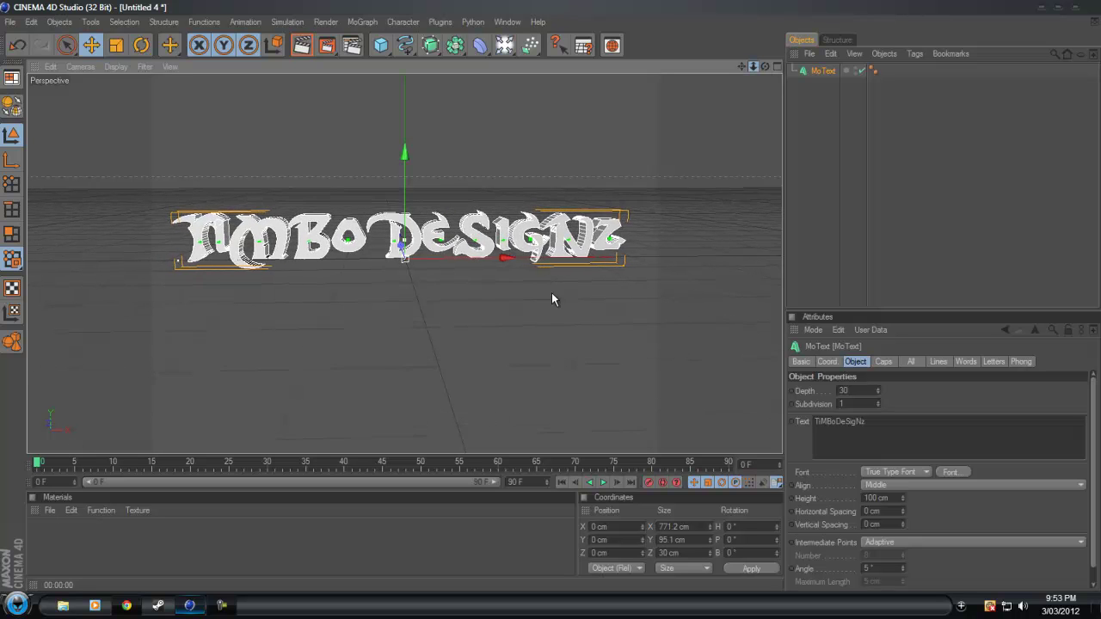
drag(761, 65, 549, 294)
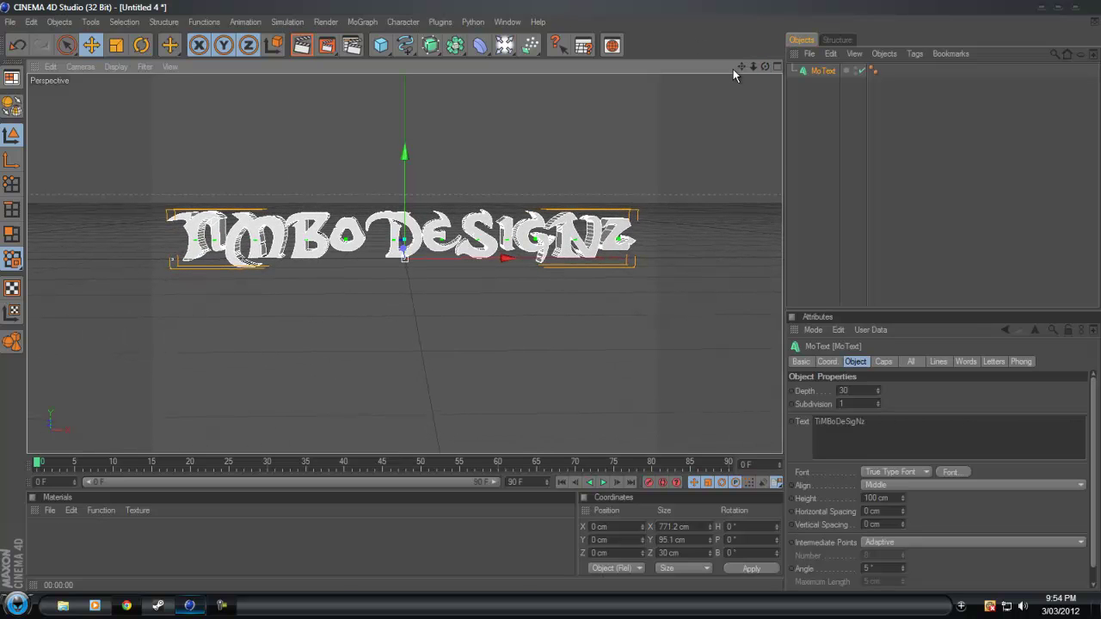
Add an Extrude NURBS and place the MoText inside it
click(388, 52)
click(458, 50)
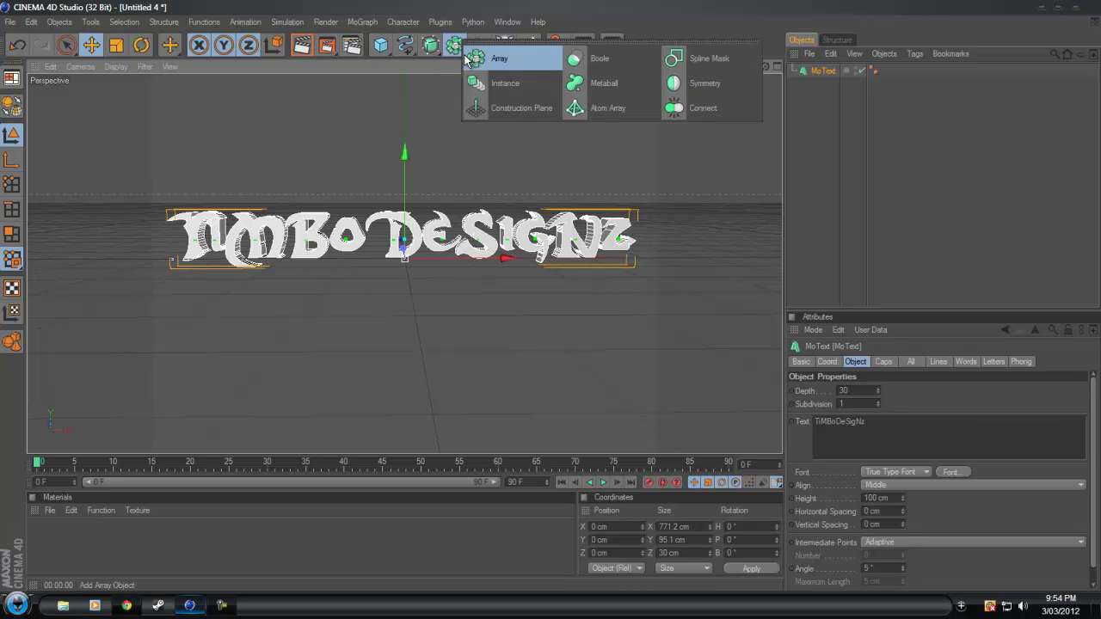
click(439, 50)
drag(471, 60, 583, 58)
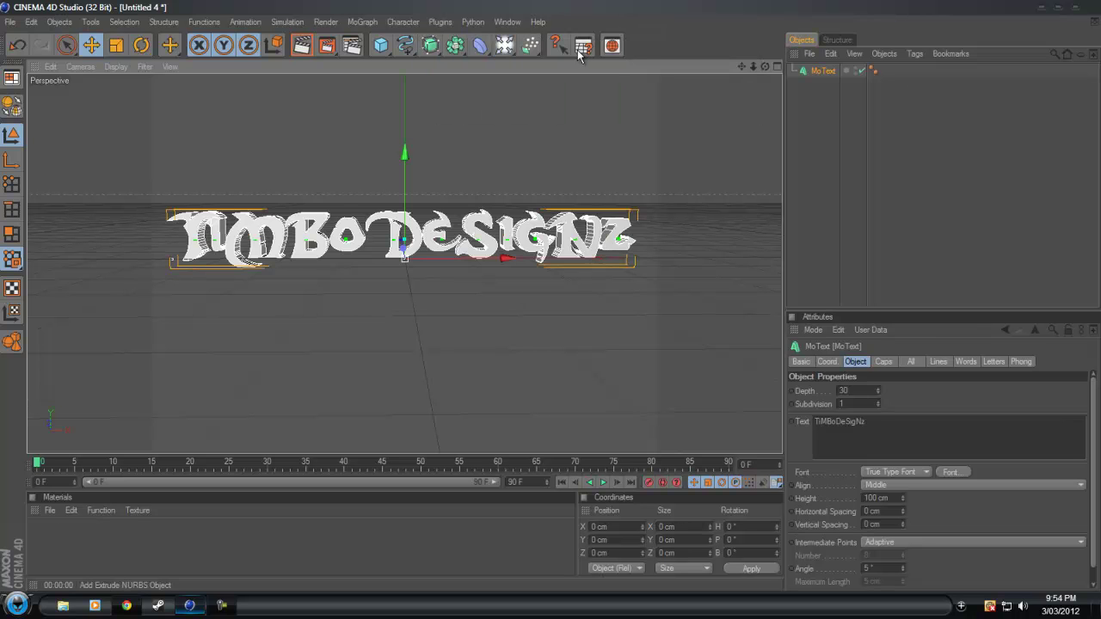
drag(830, 83, 830, 72)
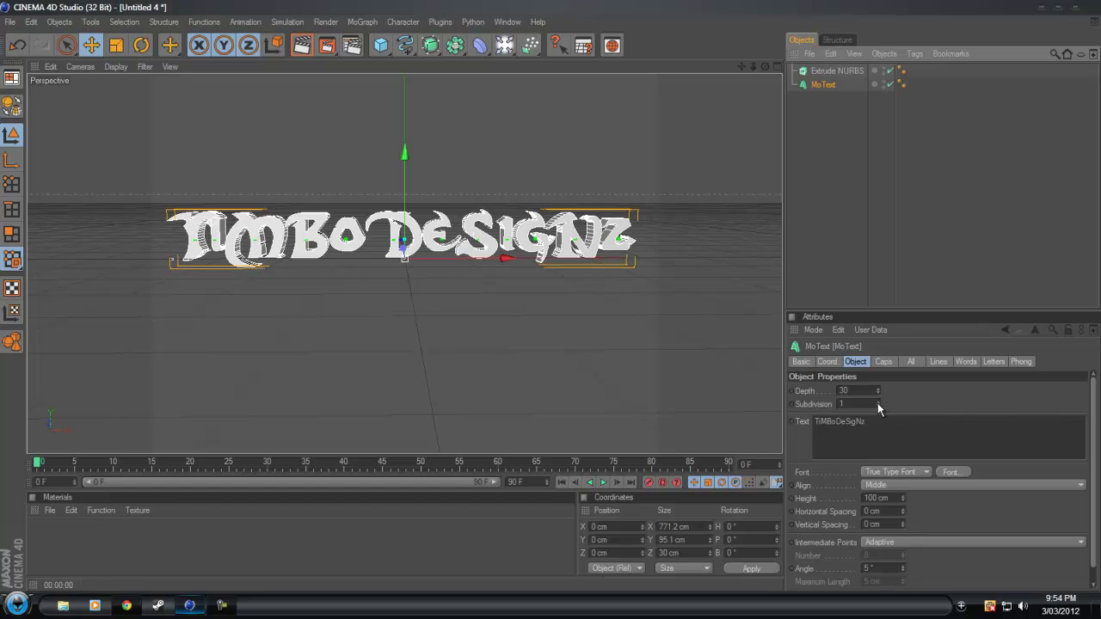
Give the extrude Fillet Caps at start and end, radii 6 cm and 5 cm
click(884, 362)
click(874, 393)
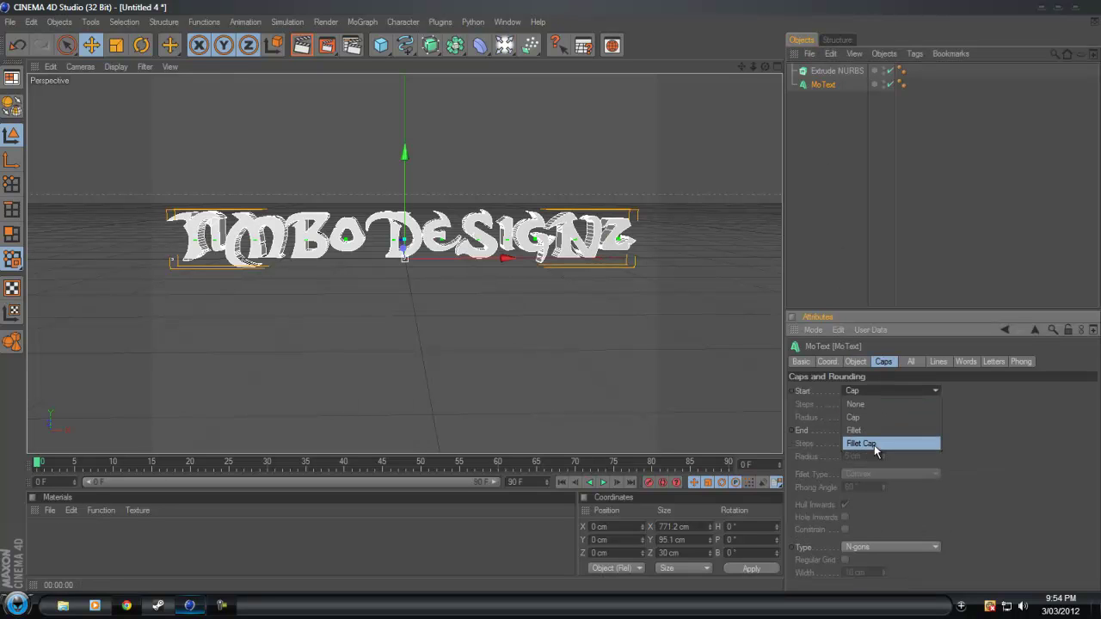
click(874, 445)
double_click(855, 416)
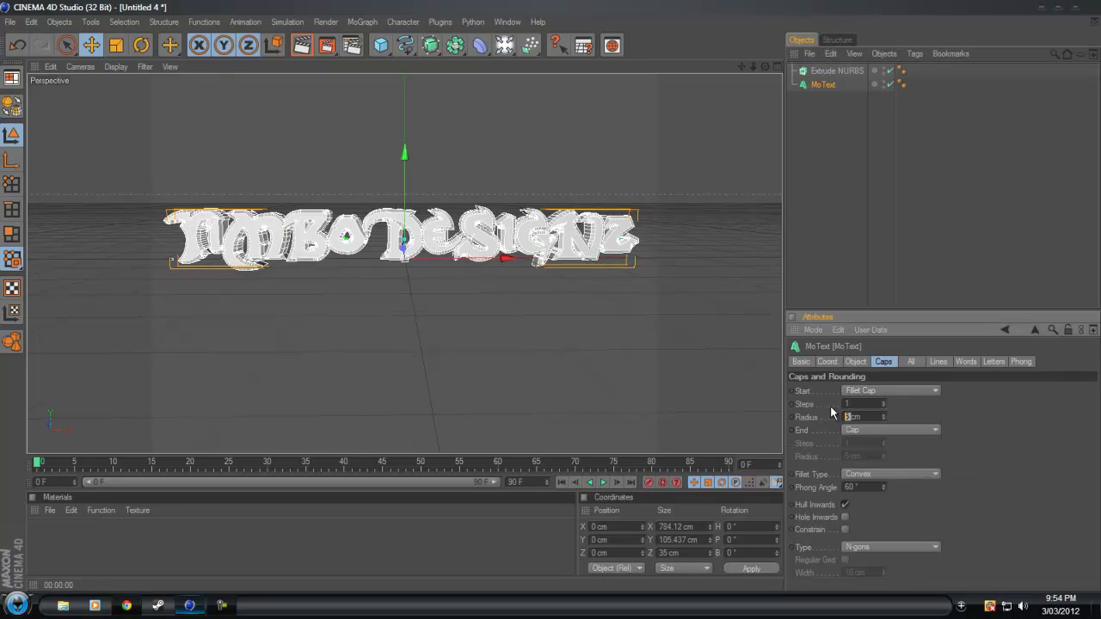
text(8)
key(Return)
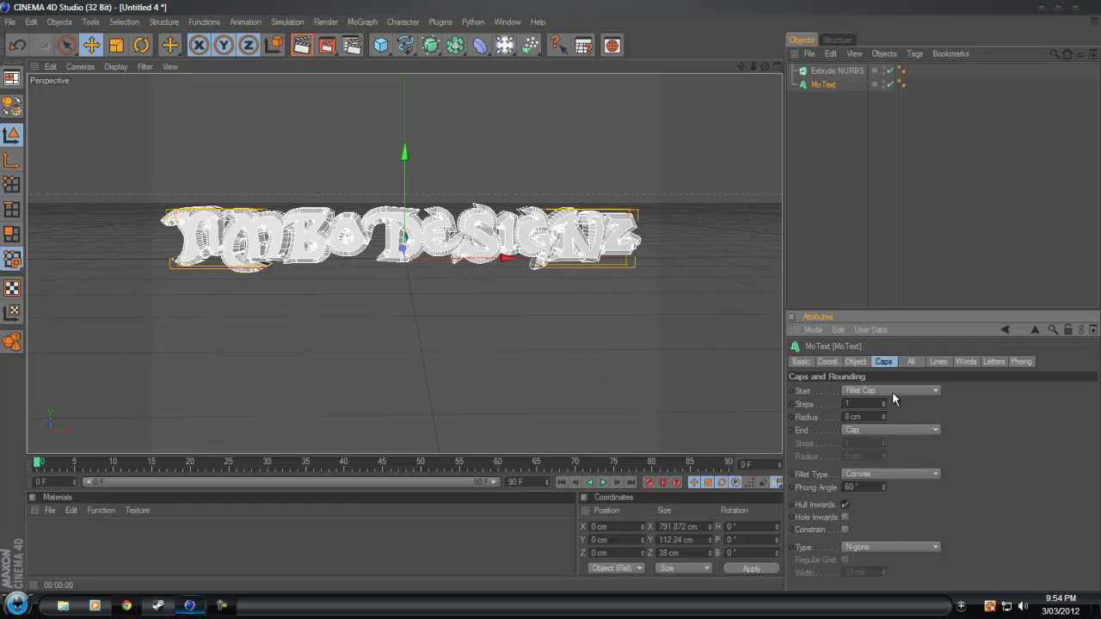
double_click(847, 416)
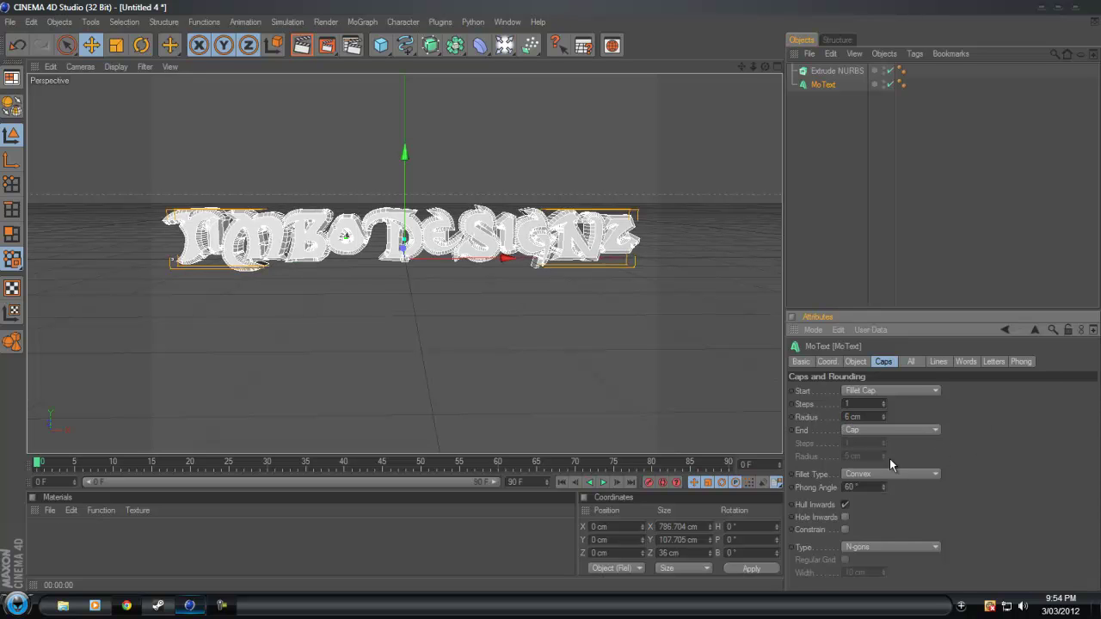
click(861, 427)
click(872, 479)
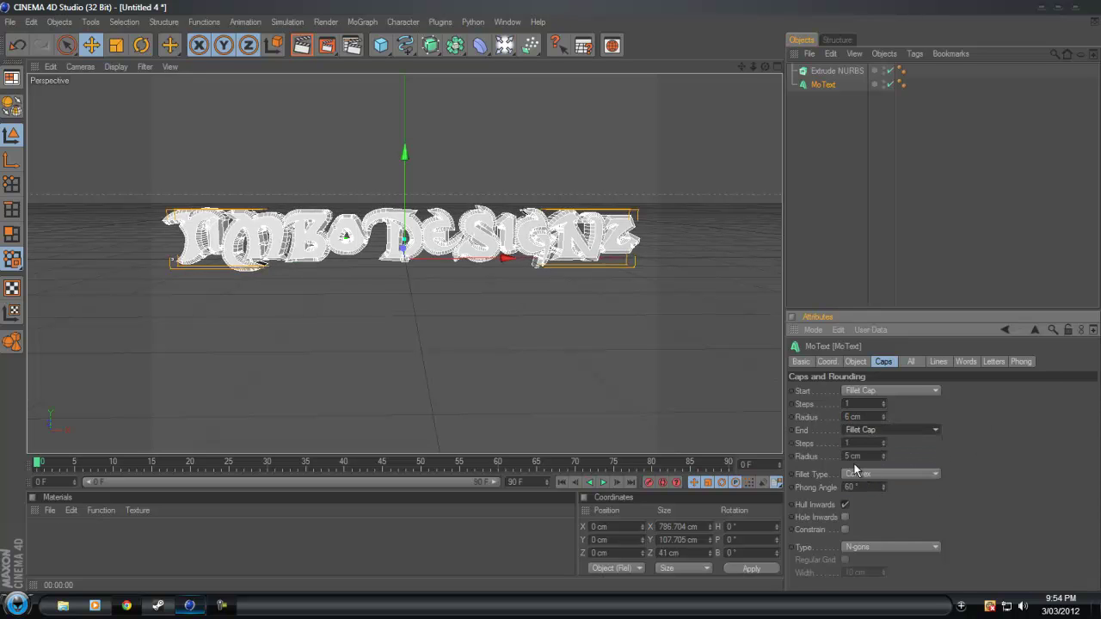
click(821, 86)
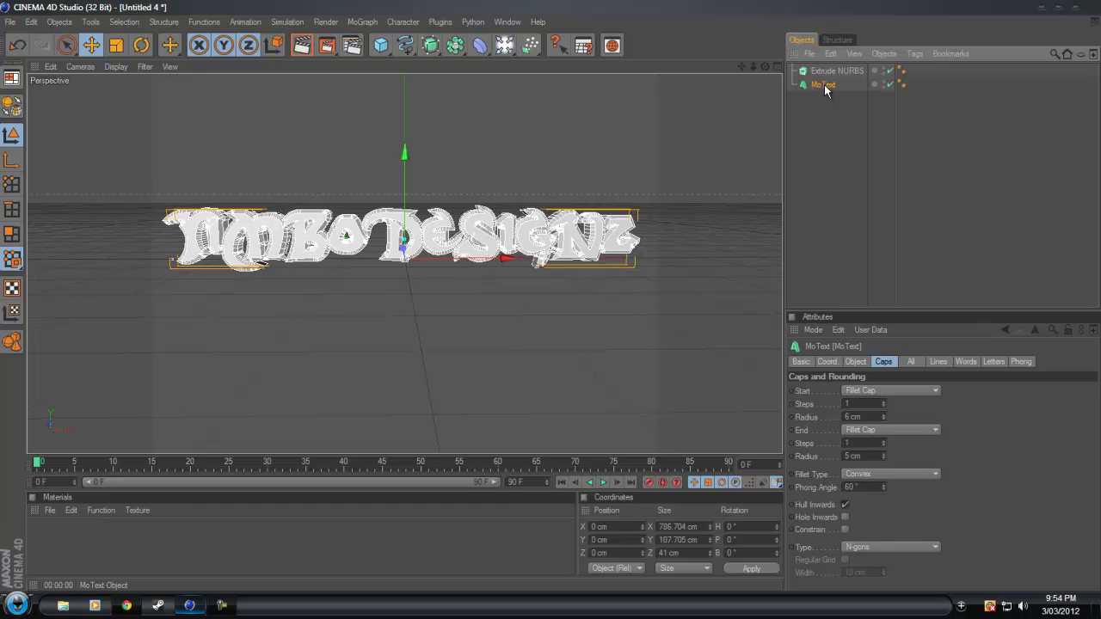
Make the MoText editable with C, expand its hierarchy, and select the letter T object
key(c)
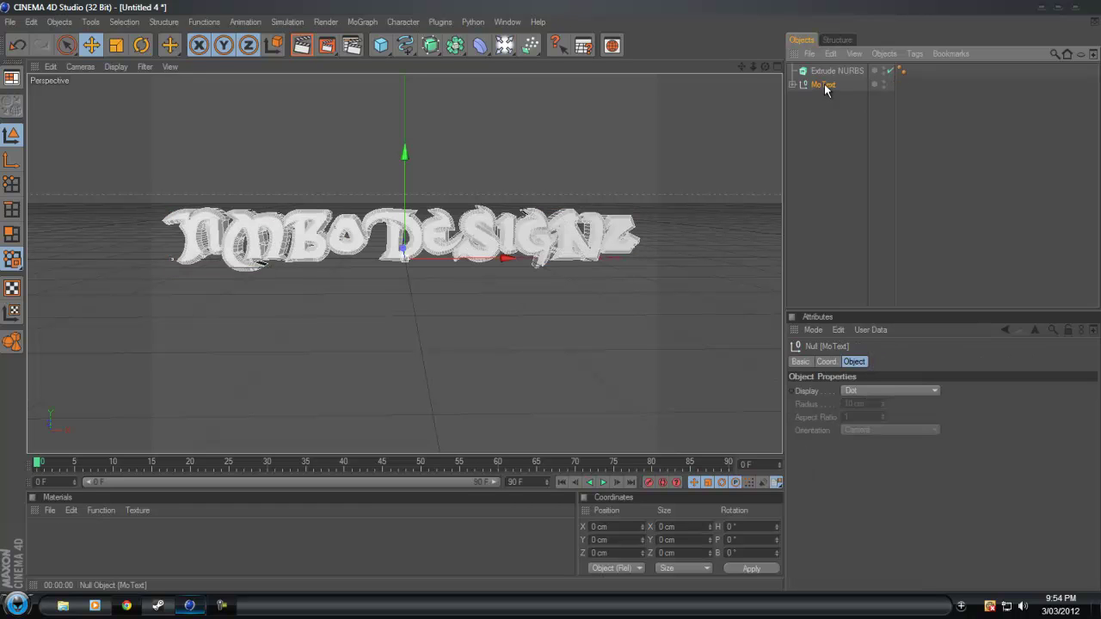
click(794, 91)
click(792, 84)
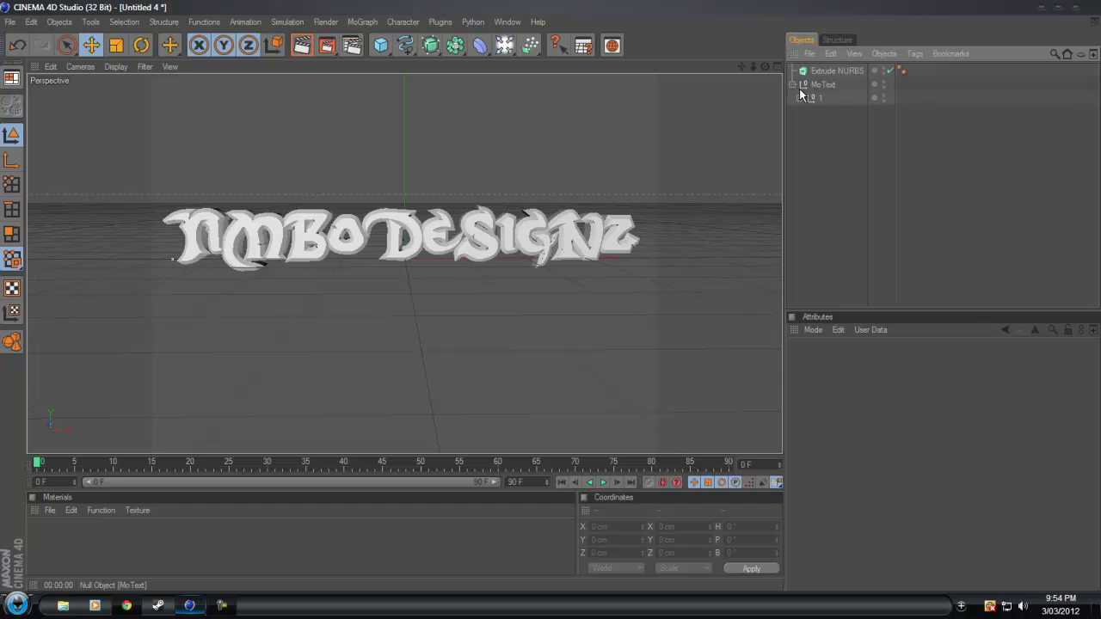
click(798, 98)
click(806, 112)
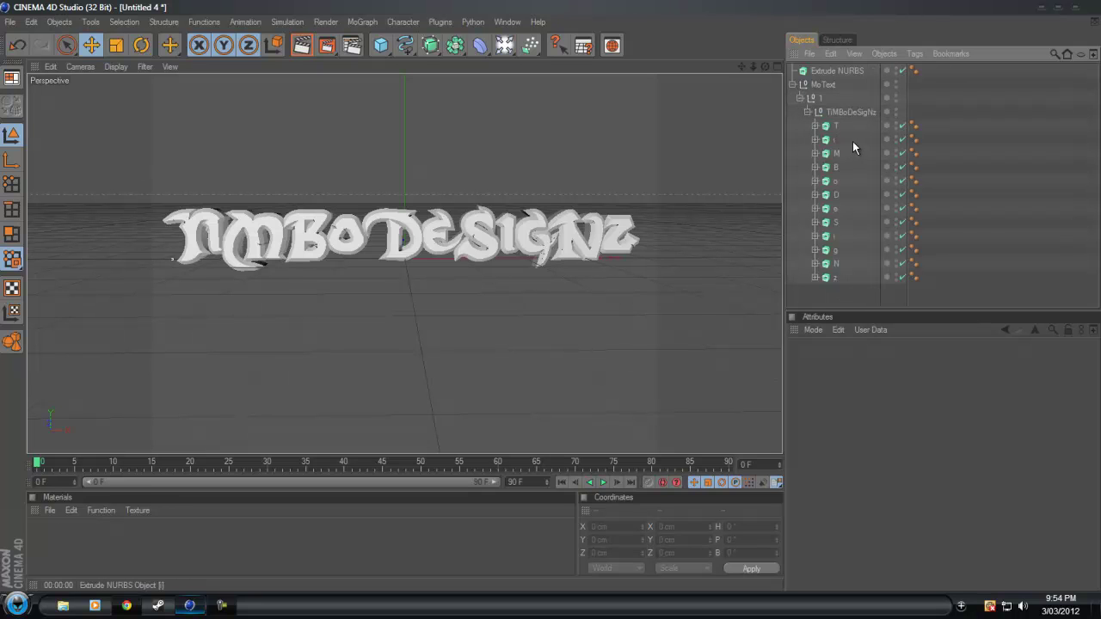
click(839, 127)
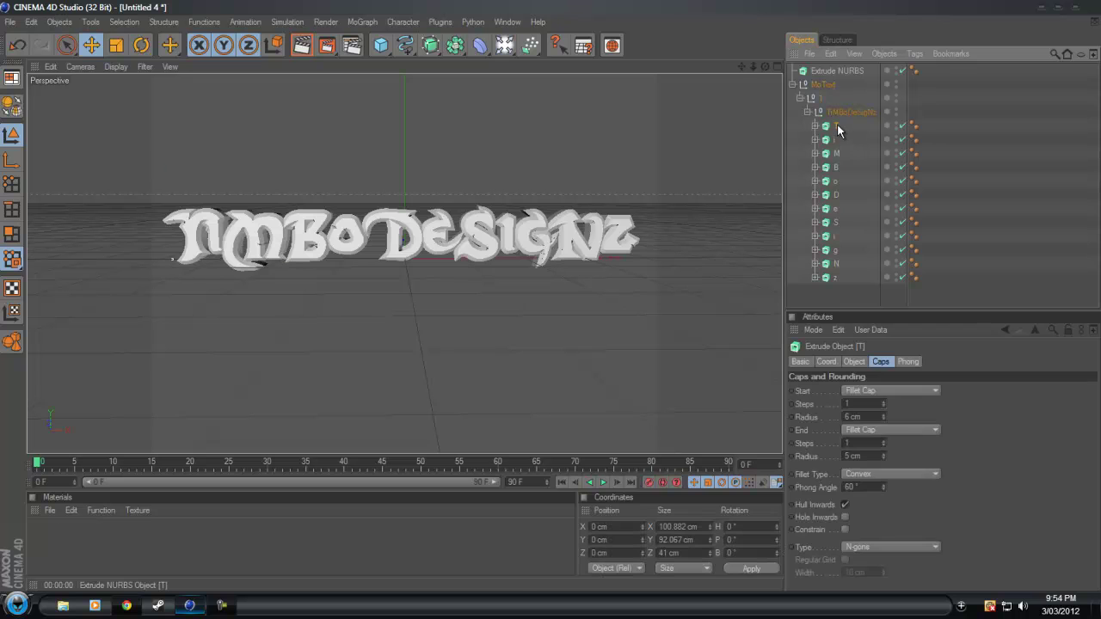
Rotate the letter T about 9° on heading and lift it slightly
click(140, 46)
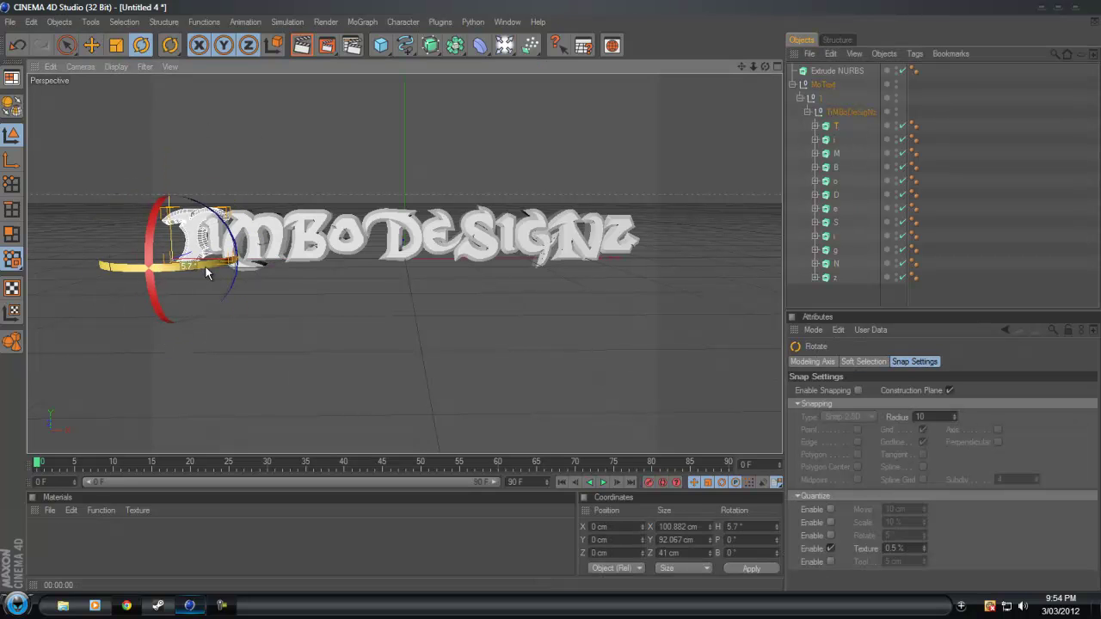
mouse_move(205, 265)
mouse_down()
mouse_move(182, 277)
mouse_move(136, 232)
mouse_move(171, 263)
mouse_move(225, 263)
mouse_up()
click(91, 46)
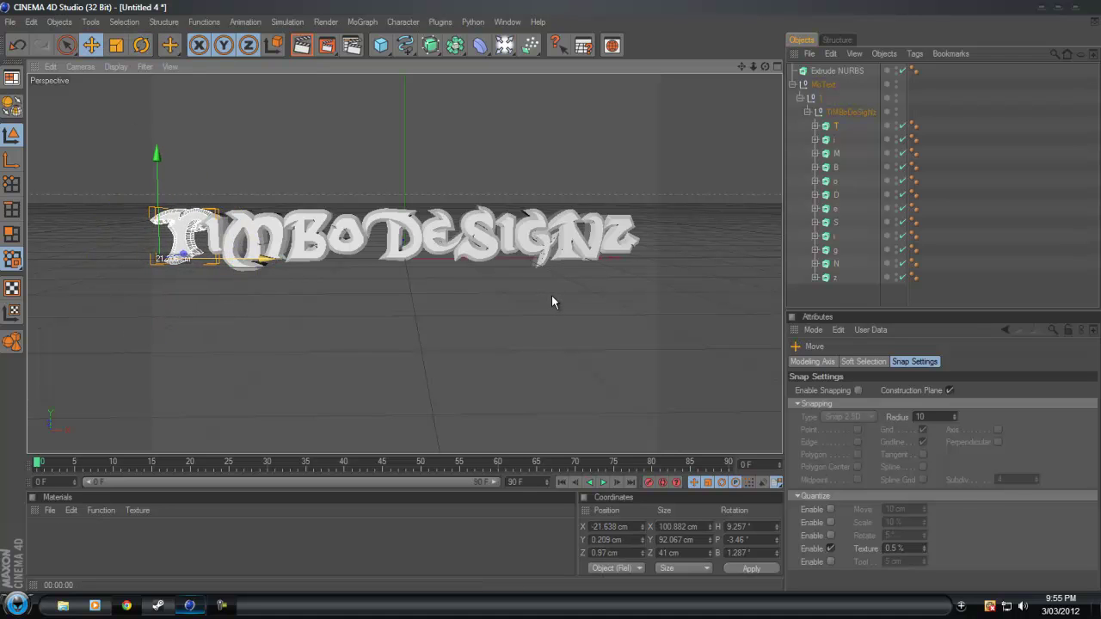
drag(554, 297, 549, 293)
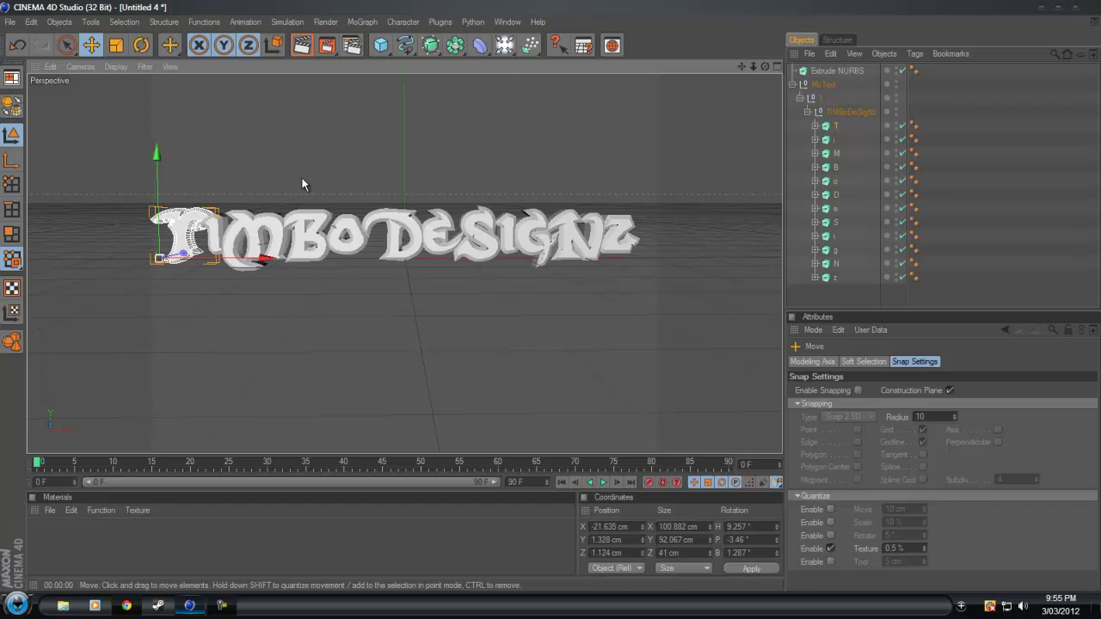
click(440, 22)
Launch Thrausi, set Pieces to 10, and review its Dynamic, Material and Bake tabs
mouse_move(469, 73)
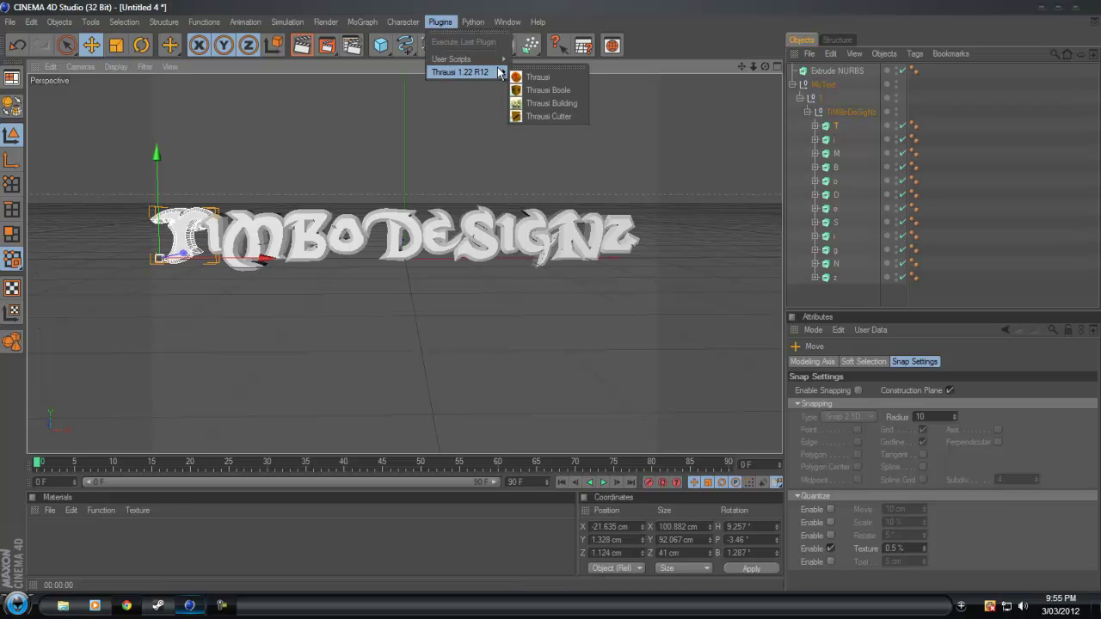
click(558, 78)
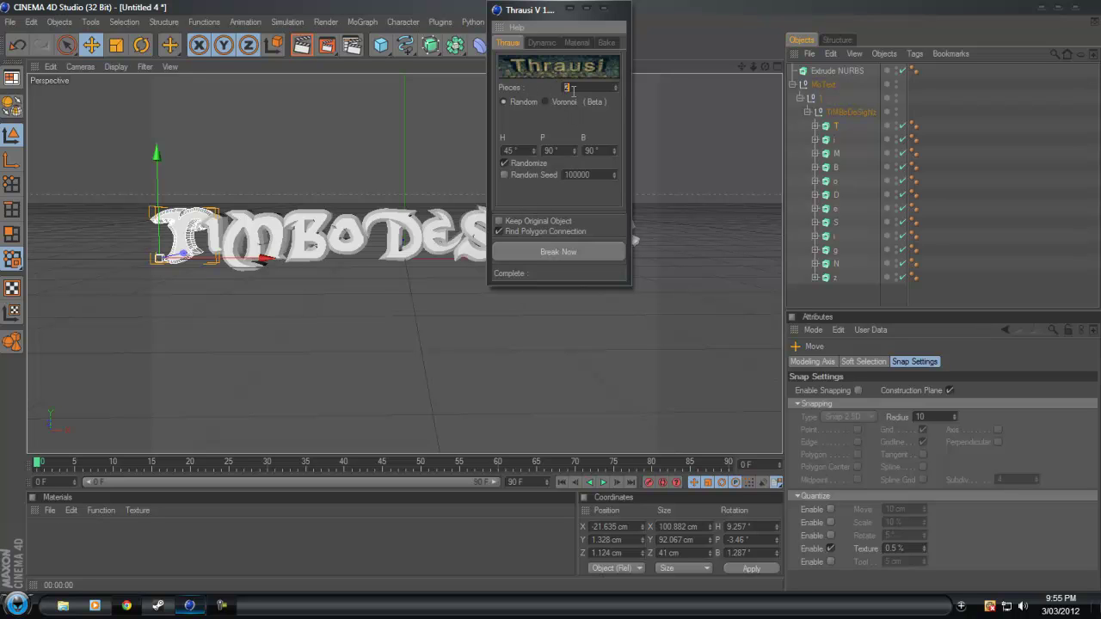
text(6)
click(543, 43)
click(613, 102)
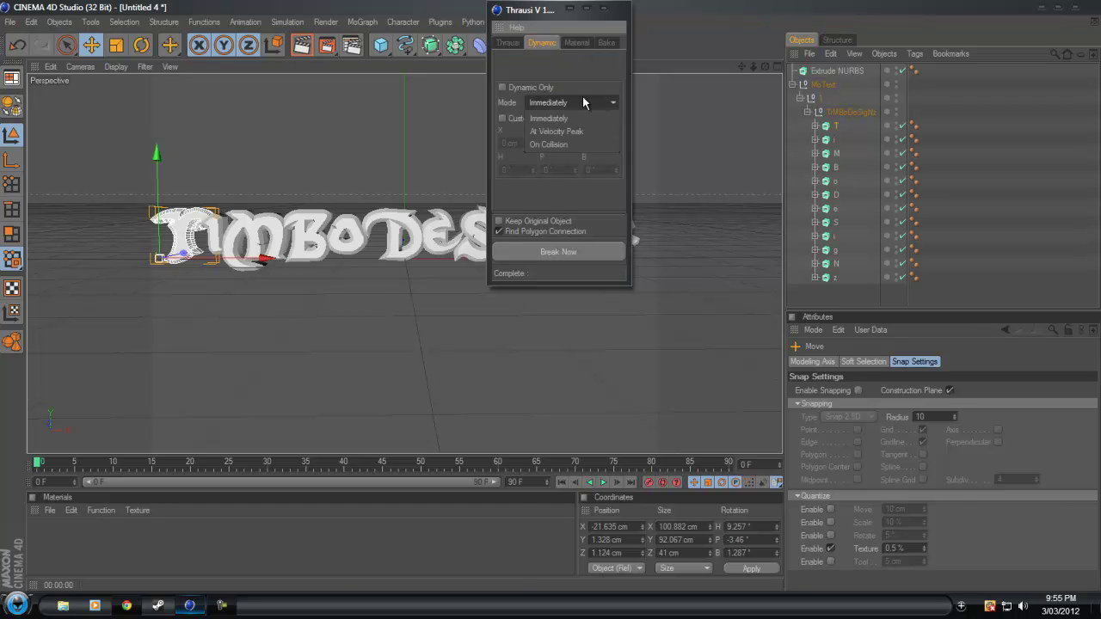
click(577, 85)
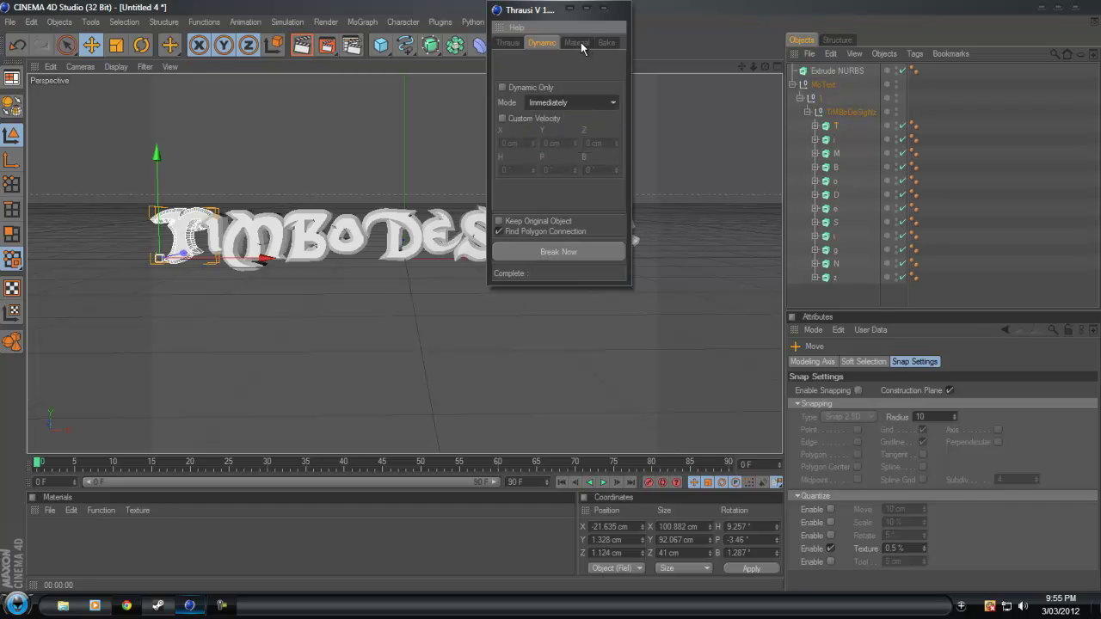
click(577, 42)
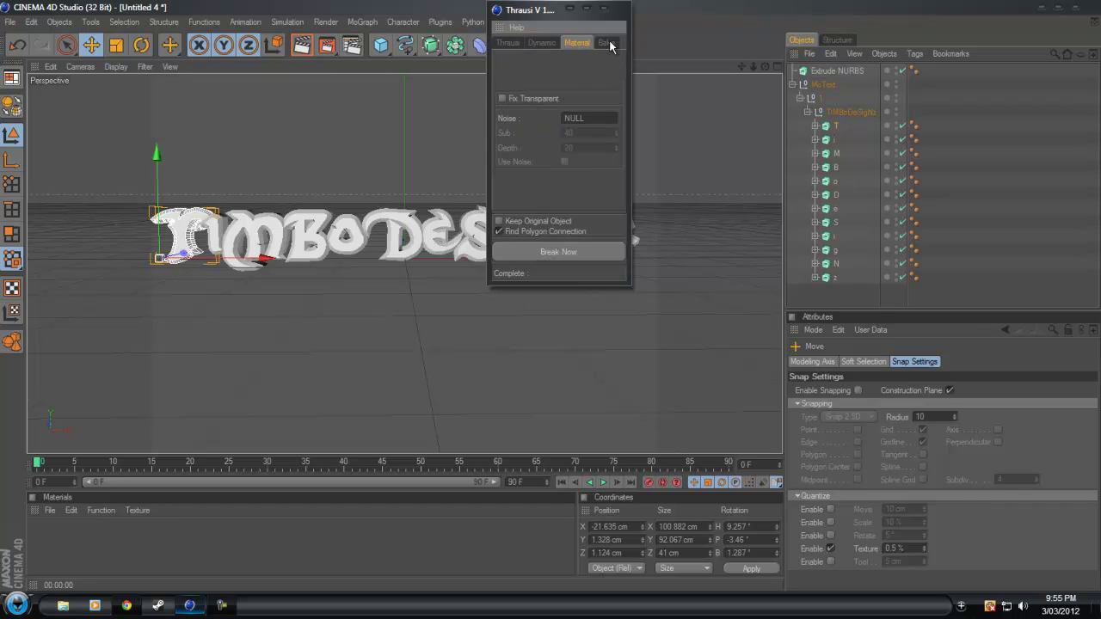
click(607, 43)
click(507, 43)
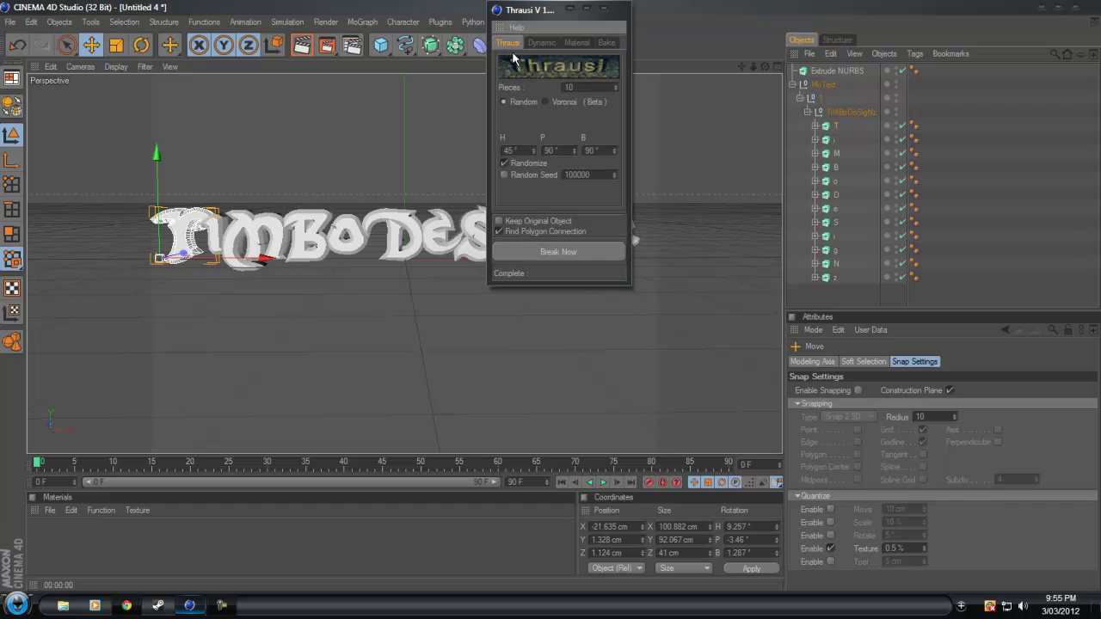
Run Break Now to fracture all 12 letters, then select all materials
click(555, 250)
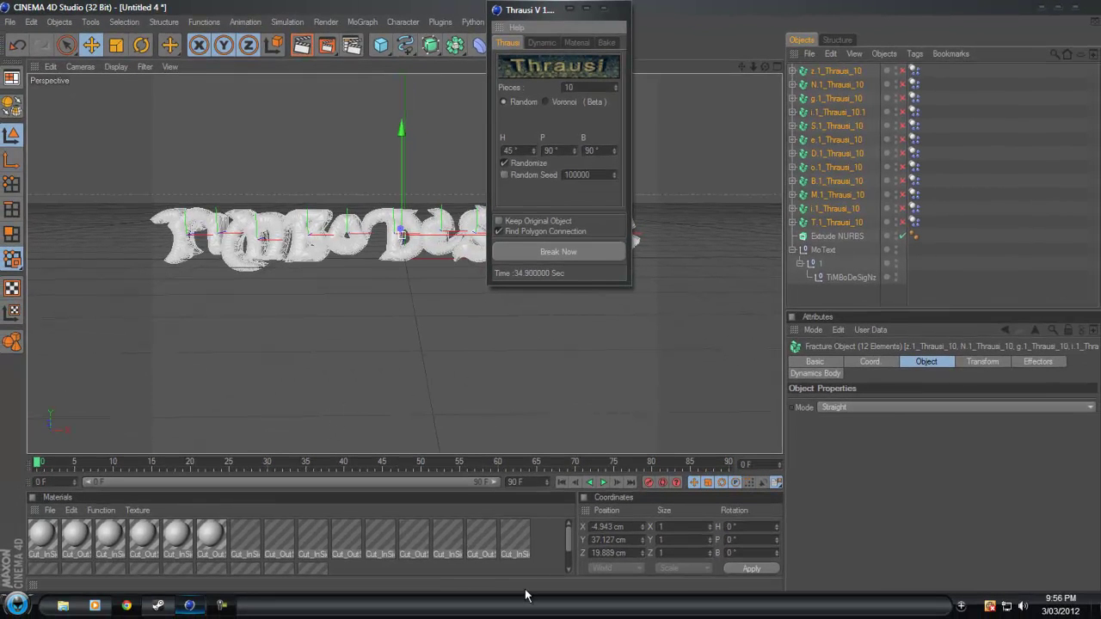
click(433, 571)
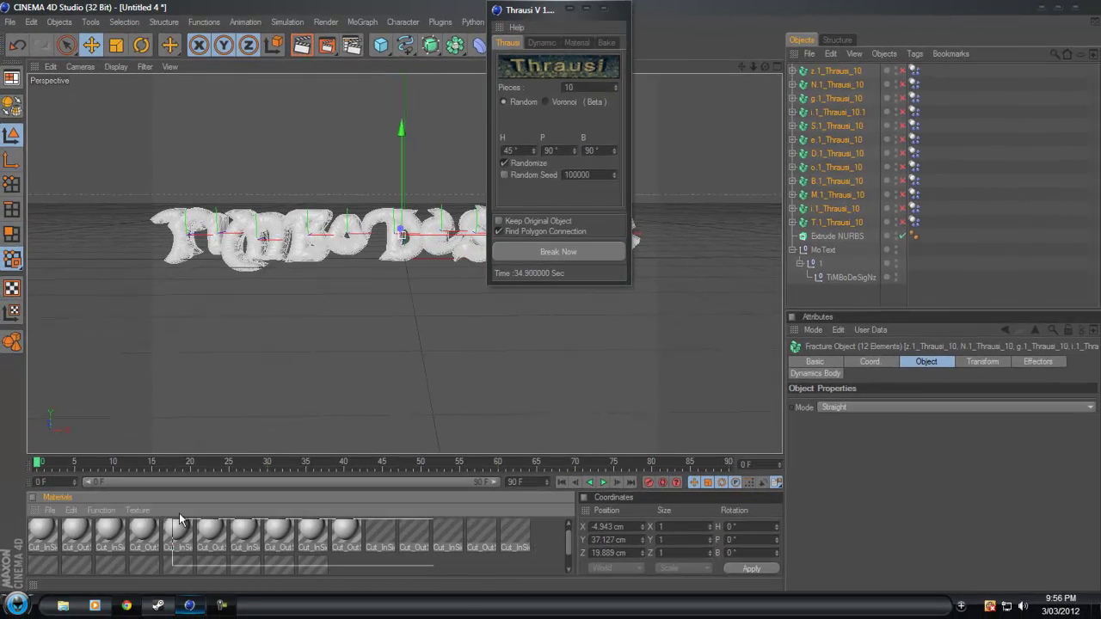
key(ctrl+a)
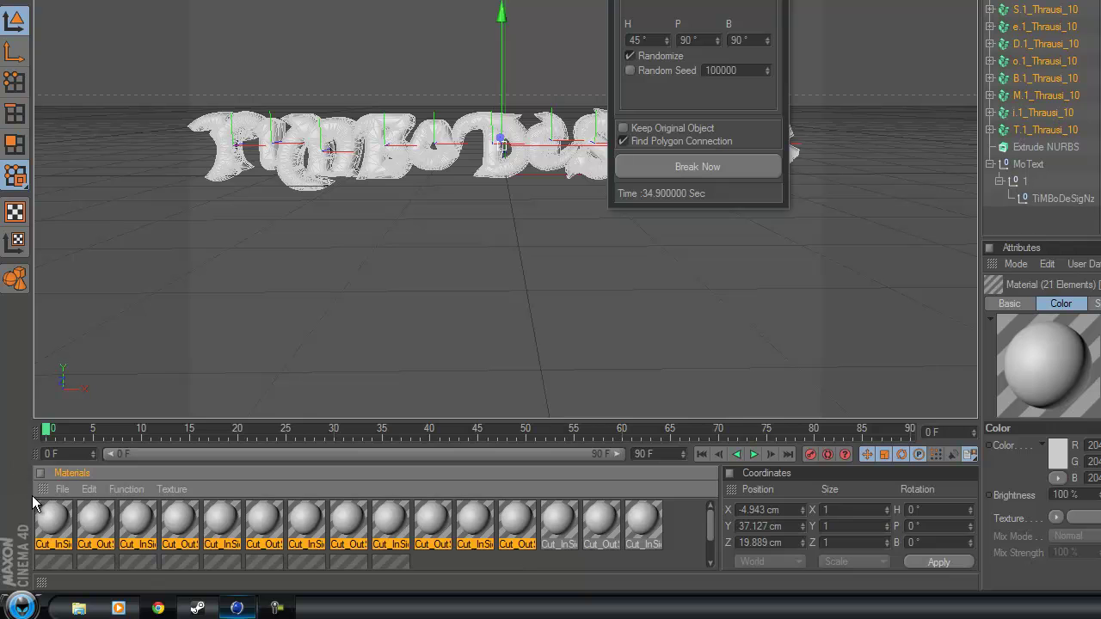
Create a new material named Mat via the Material Manager's File menu
right_click(127, 535)
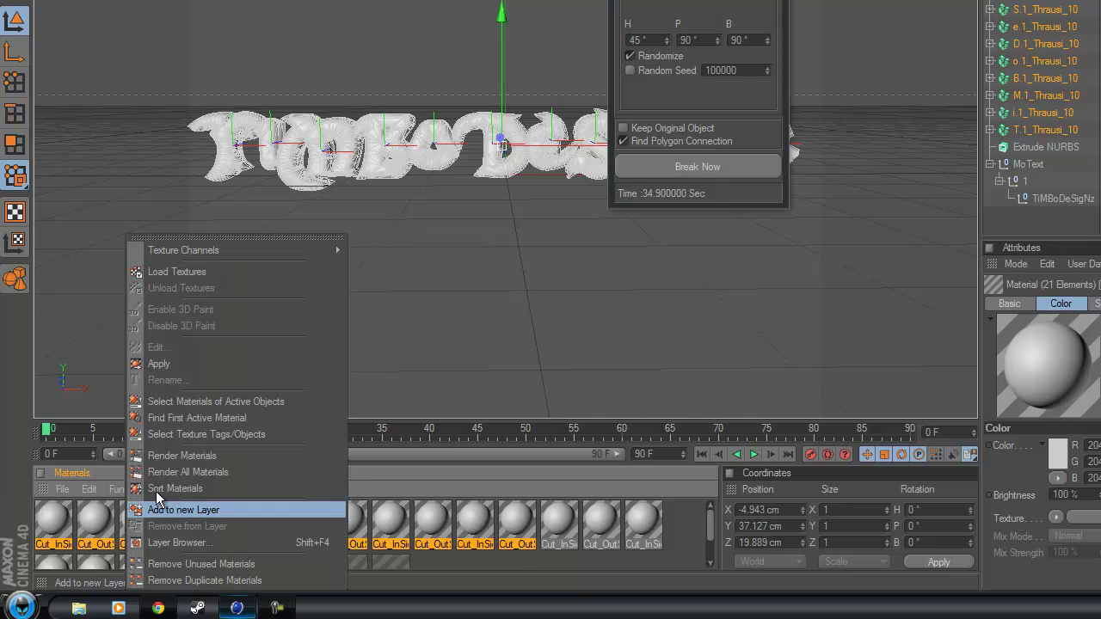
click(473, 574)
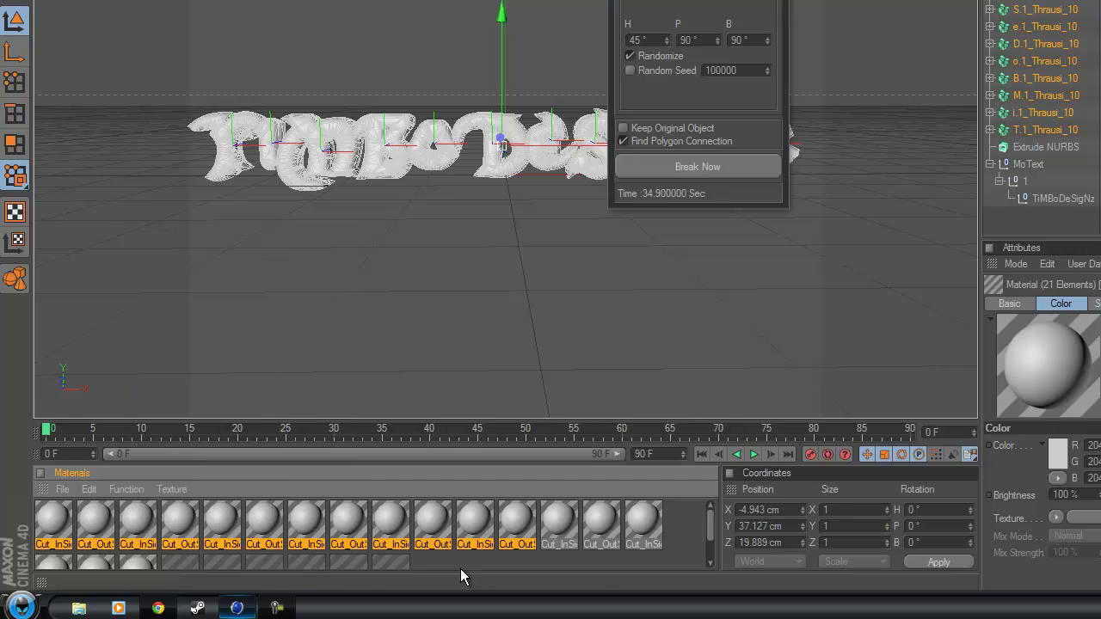
click(62, 488)
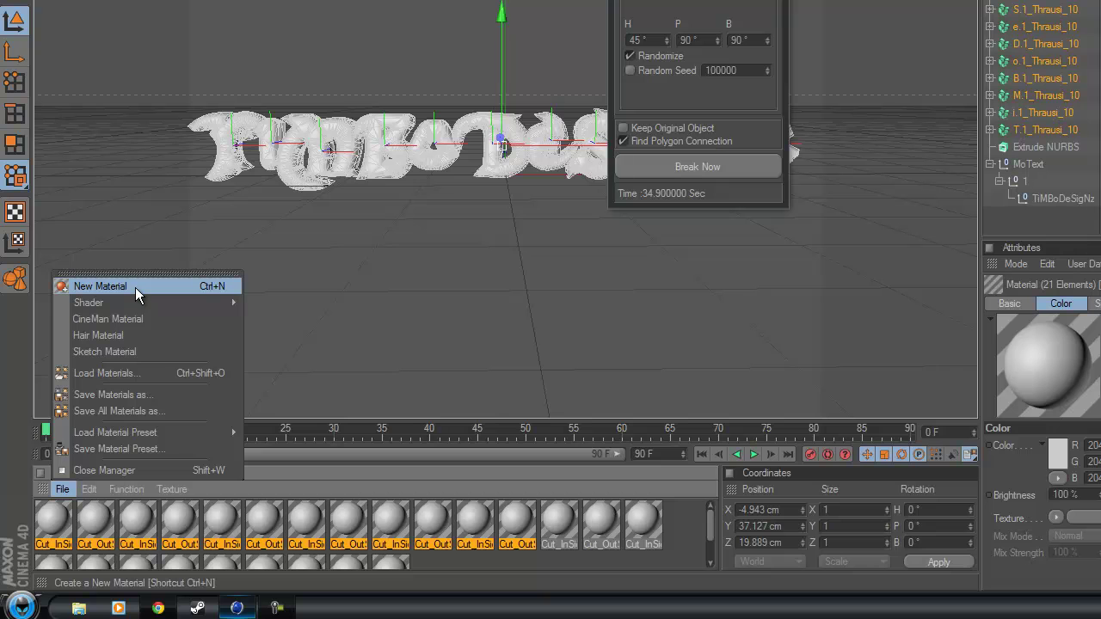
mouse_move(146, 299)
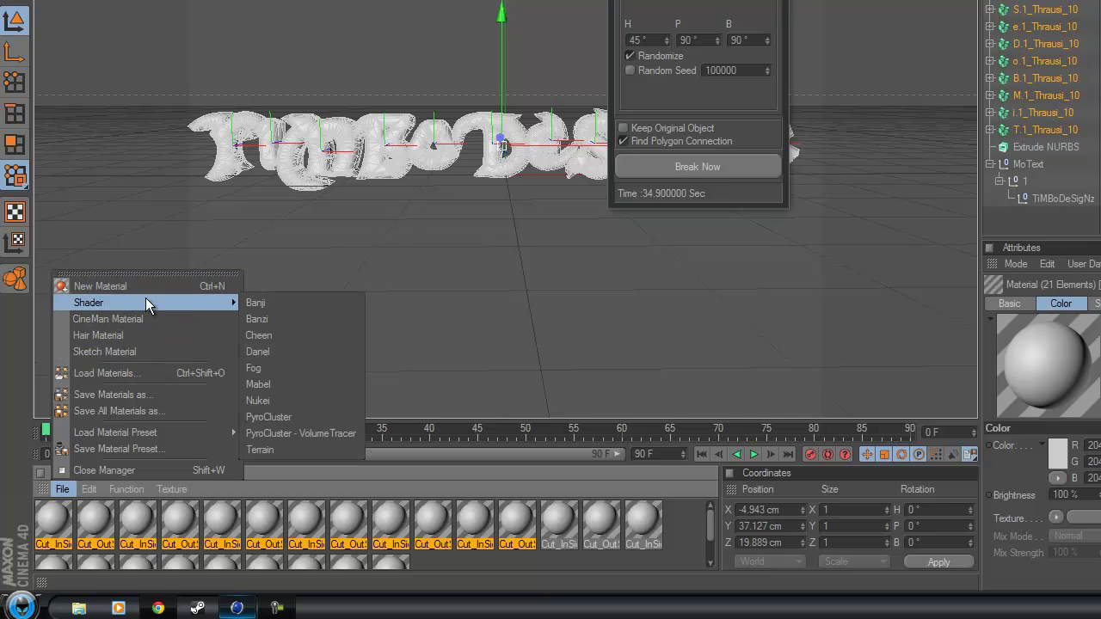
click(150, 284)
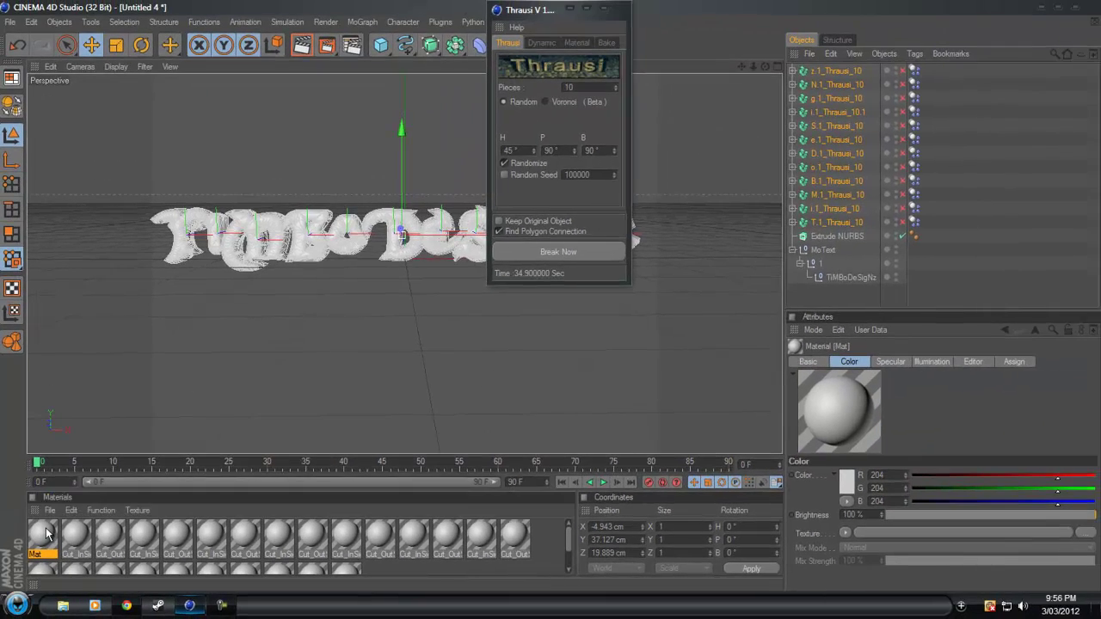
Set the Mat material's colour to purple (151, 9, 233)
double_click(53, 525)
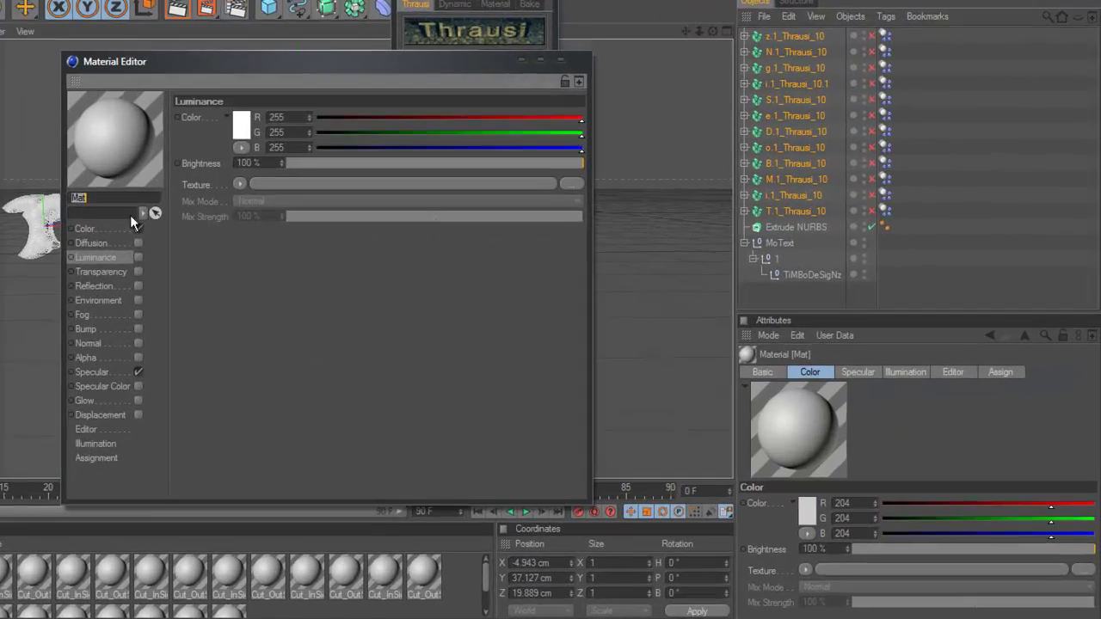
click(225, 237)
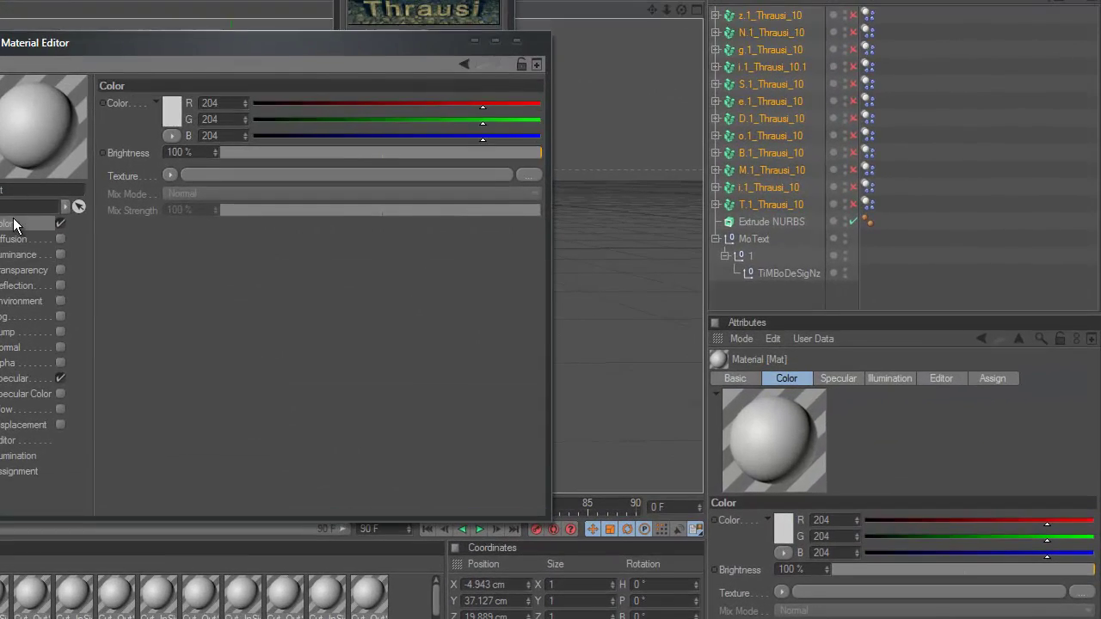
click(176, 104)
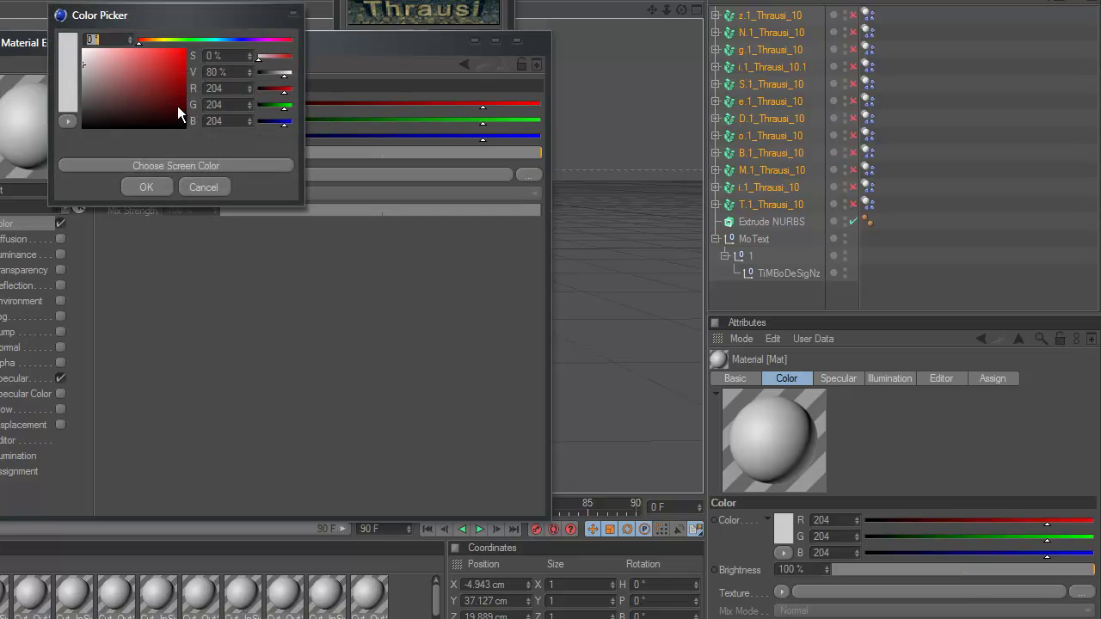
click(257, 40)
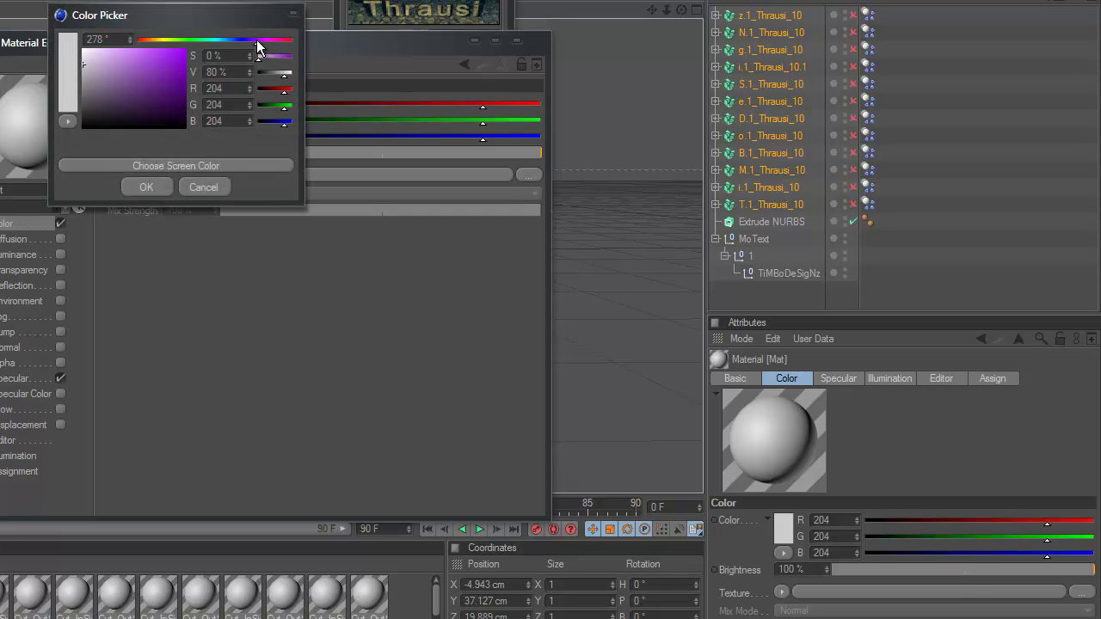
click(182, 55)
click(146, 187)
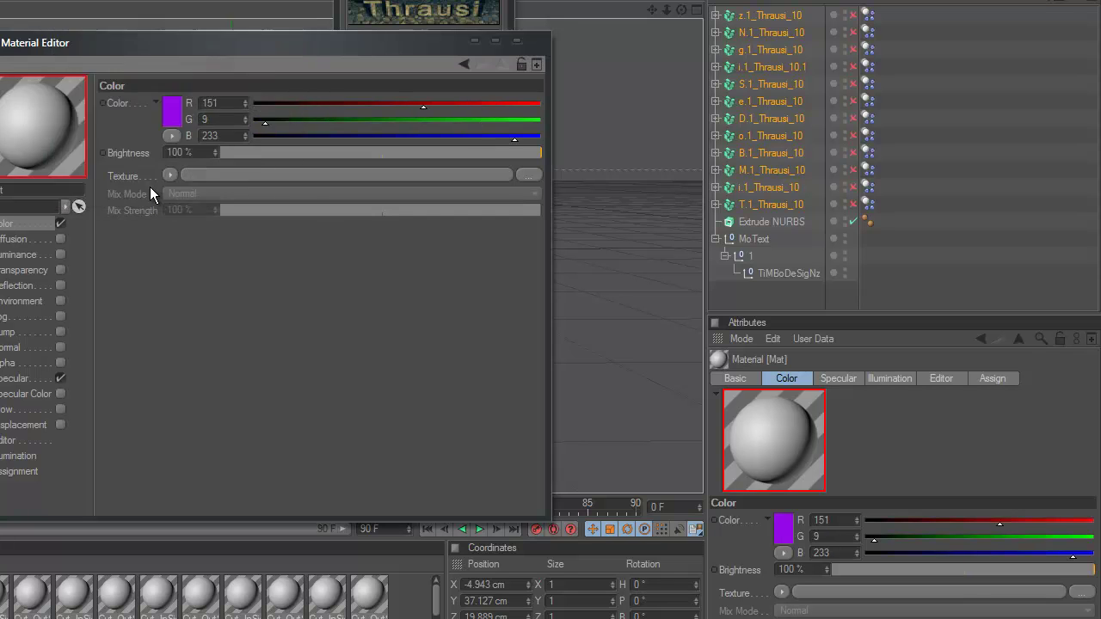
Enable transparency on Mat with a Fresnel texture at 25% mix strength
click(59, 270)
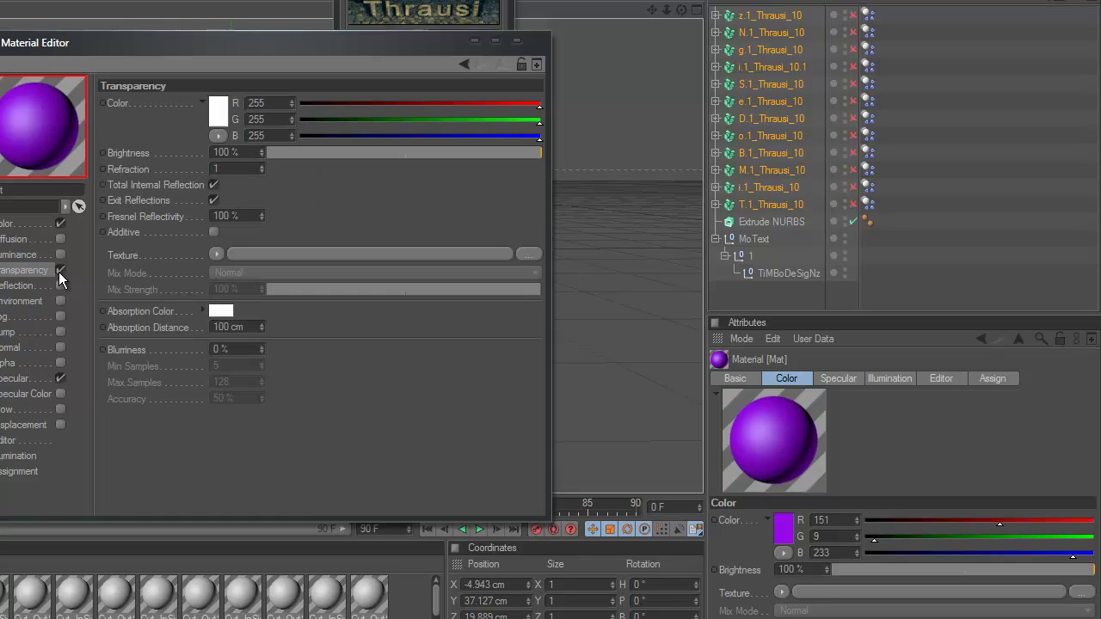
drag(524, 156, 279, 162)
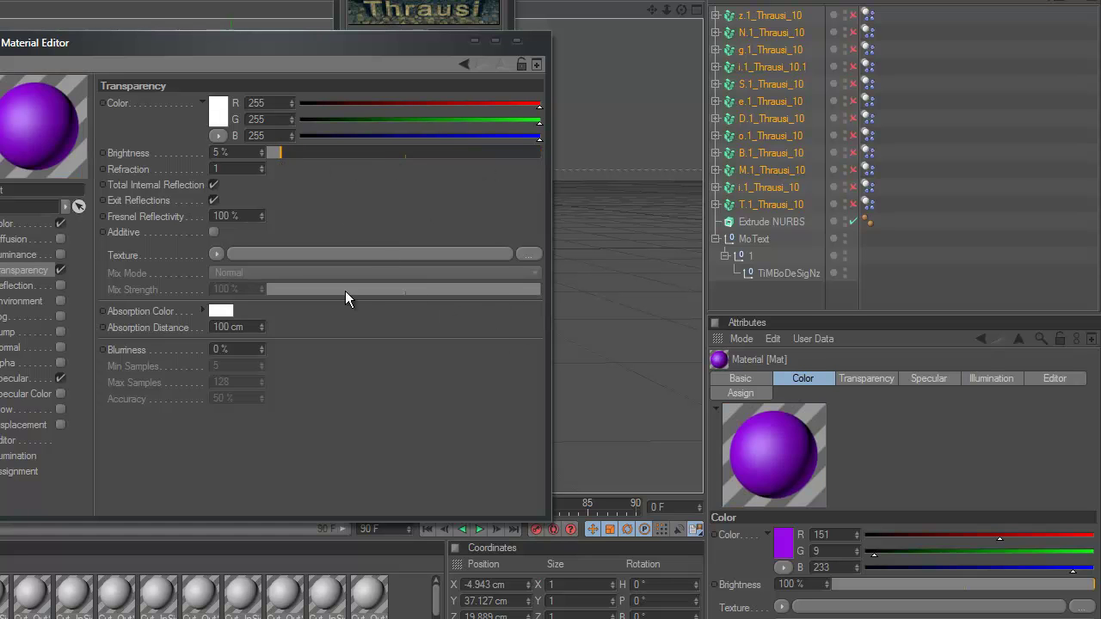
click(216, 254)
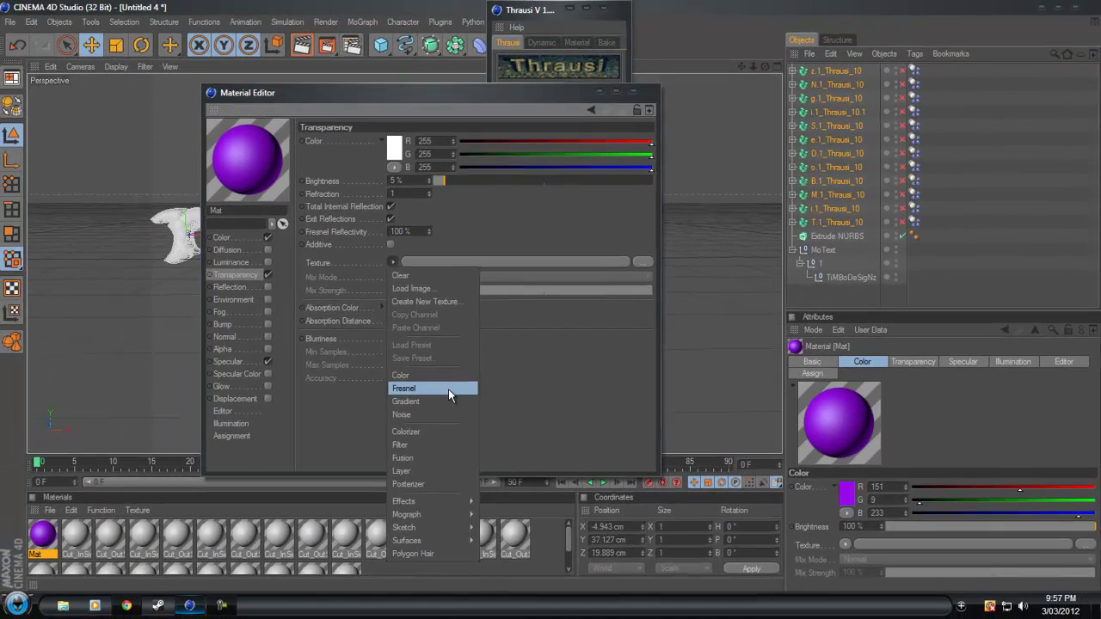
click(387, 398)
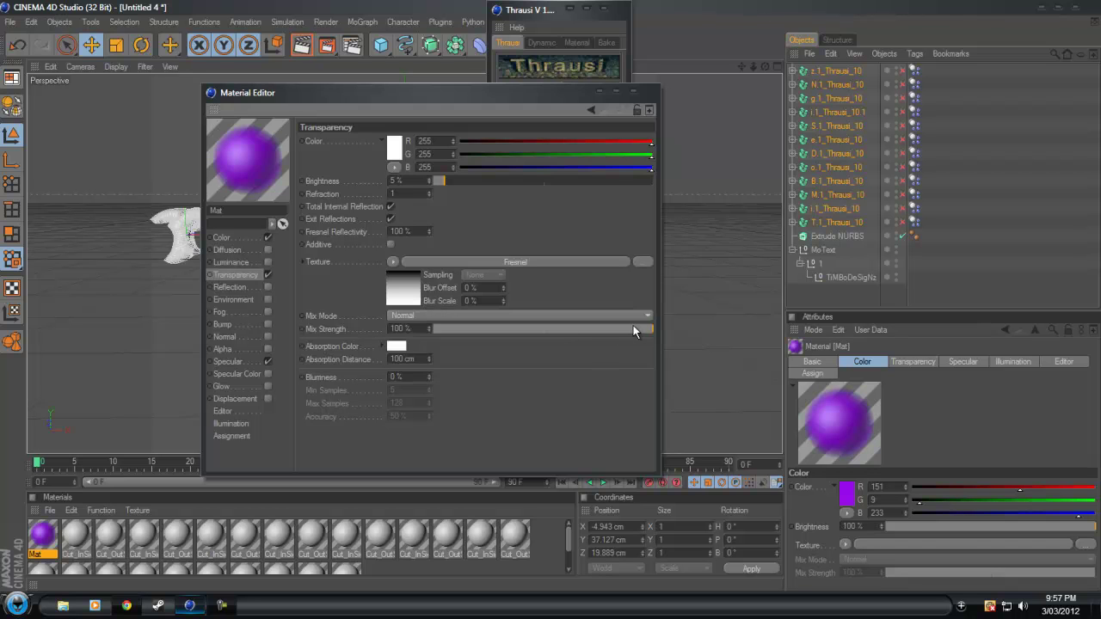
drag(633, 325, 569, 321)
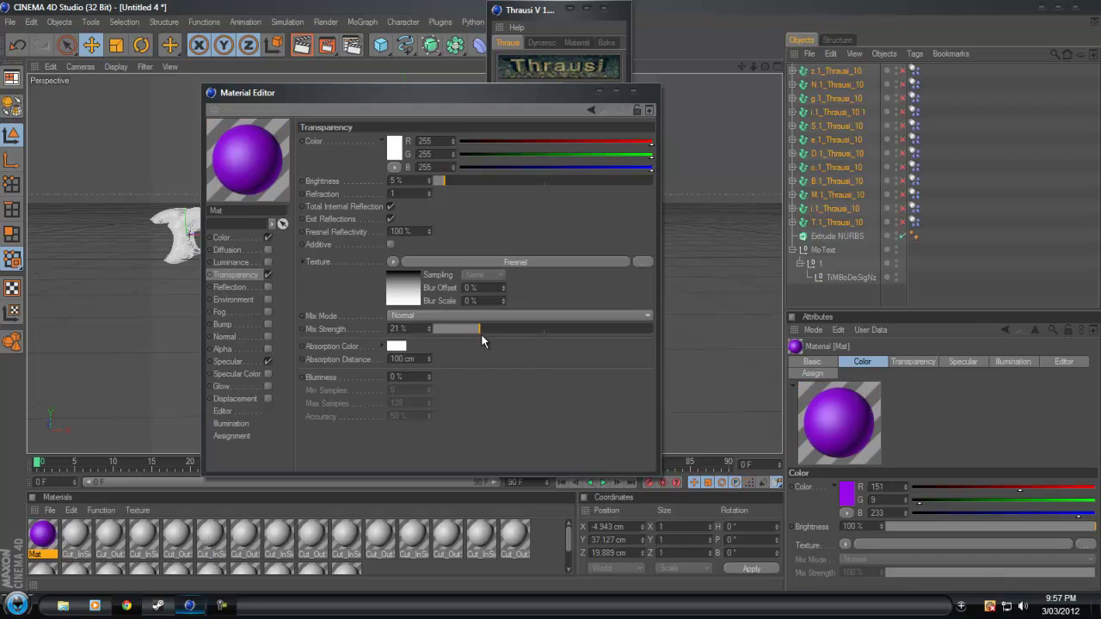
drag(493, 338, 489, 339)
Apply the purple Mat material to fragments of the first, third, fourth and further letters, closing the Thrausi panel
click(633, 91)
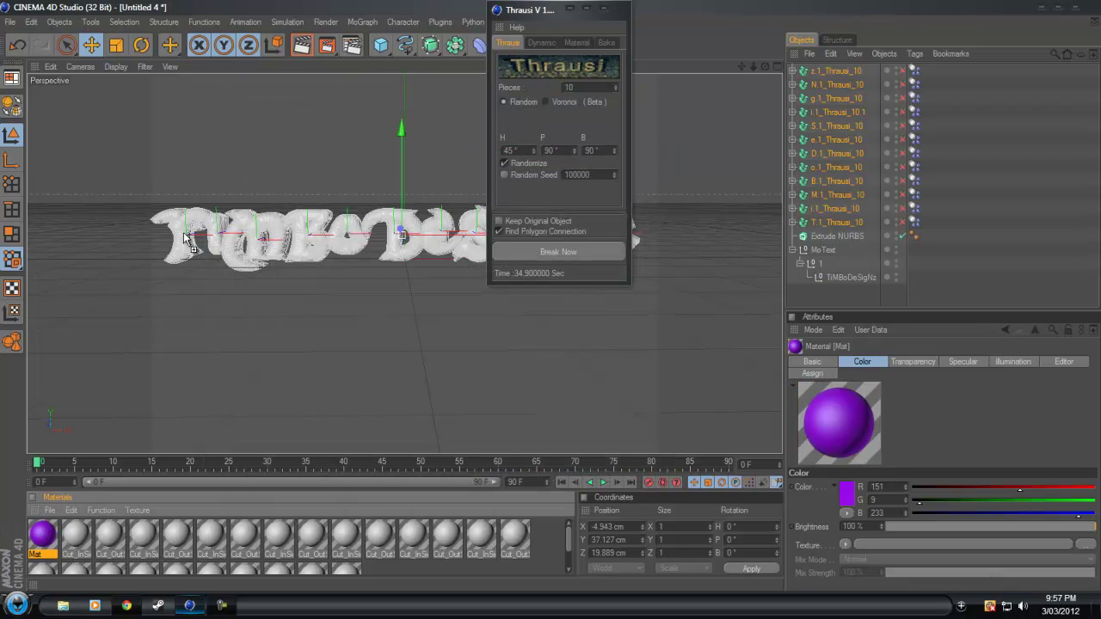
drag(189, 241, 188, 242)
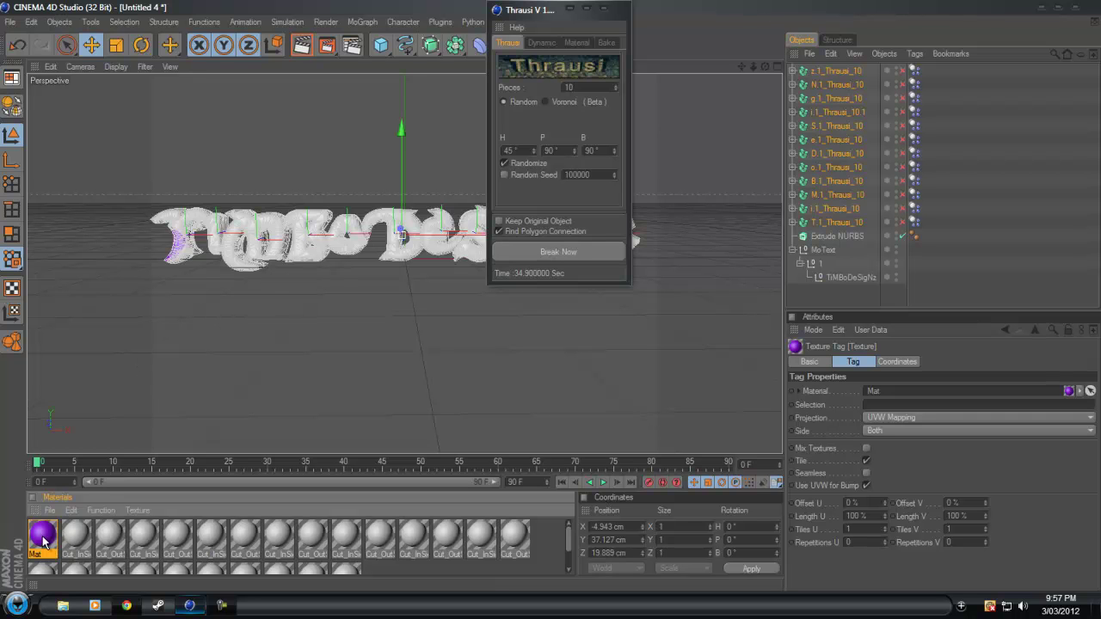
drag(47, 541, 234, 248)
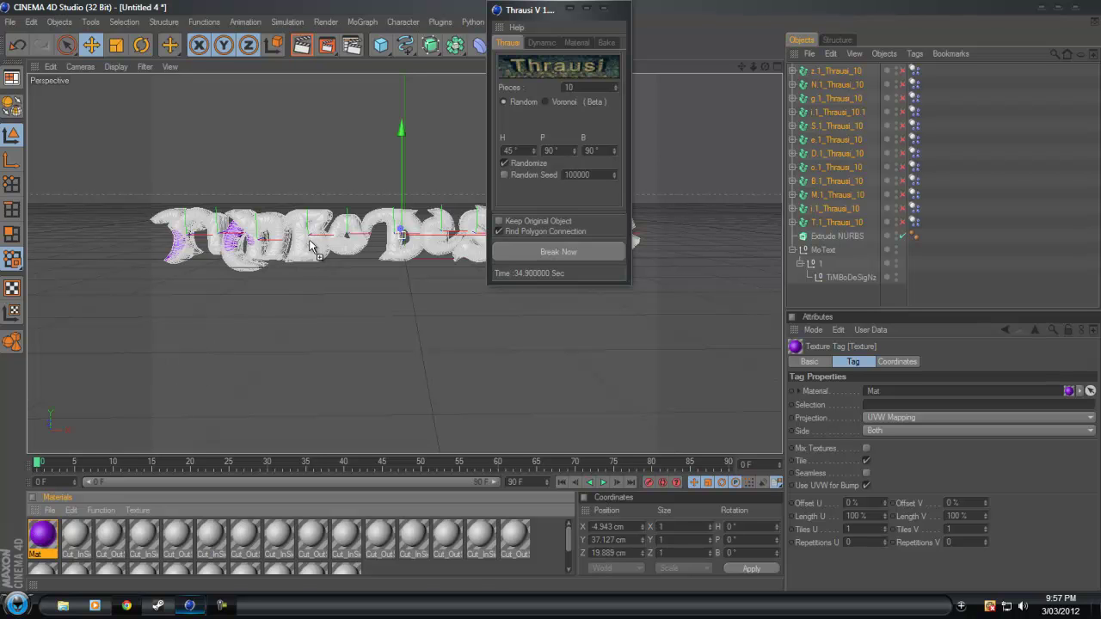
drag(44, 543, 400, 233)
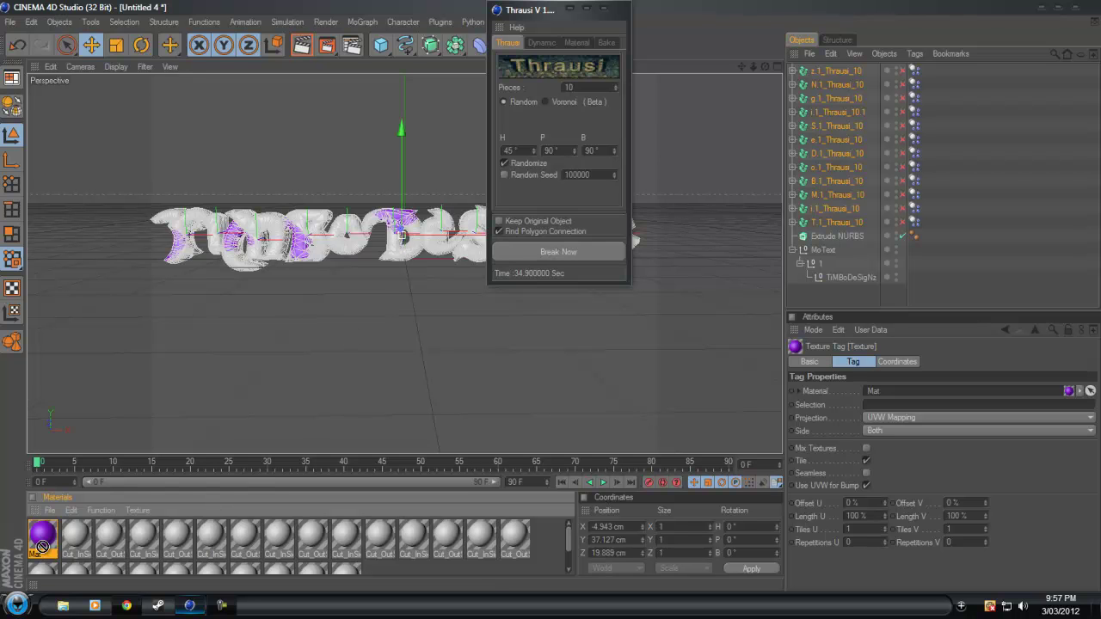
drag(45, 546, 473, 245)
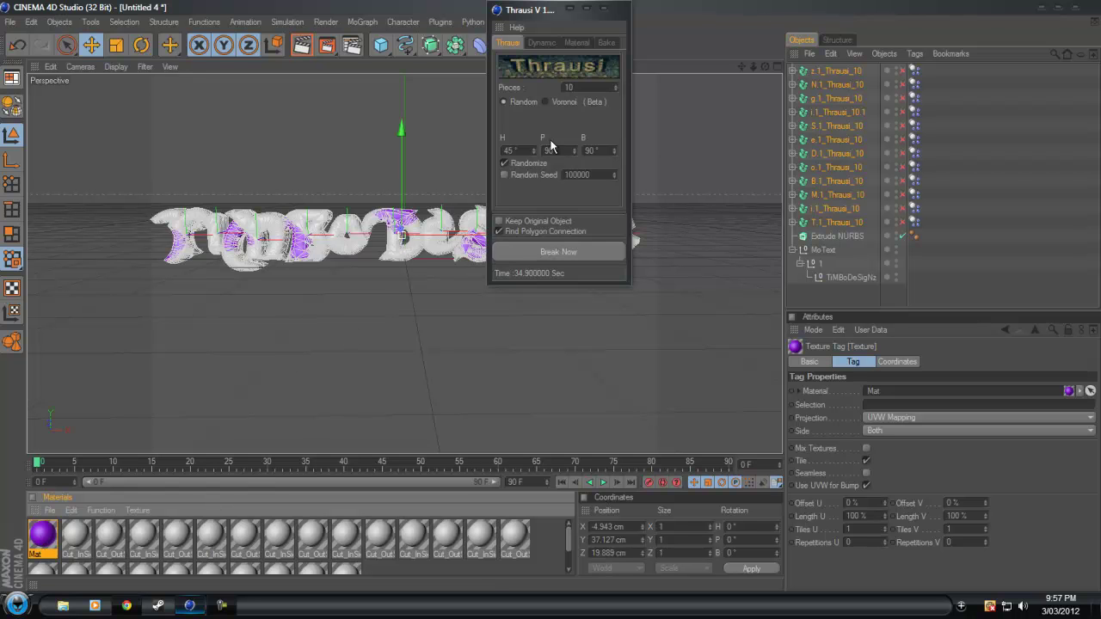
click(606, 9)
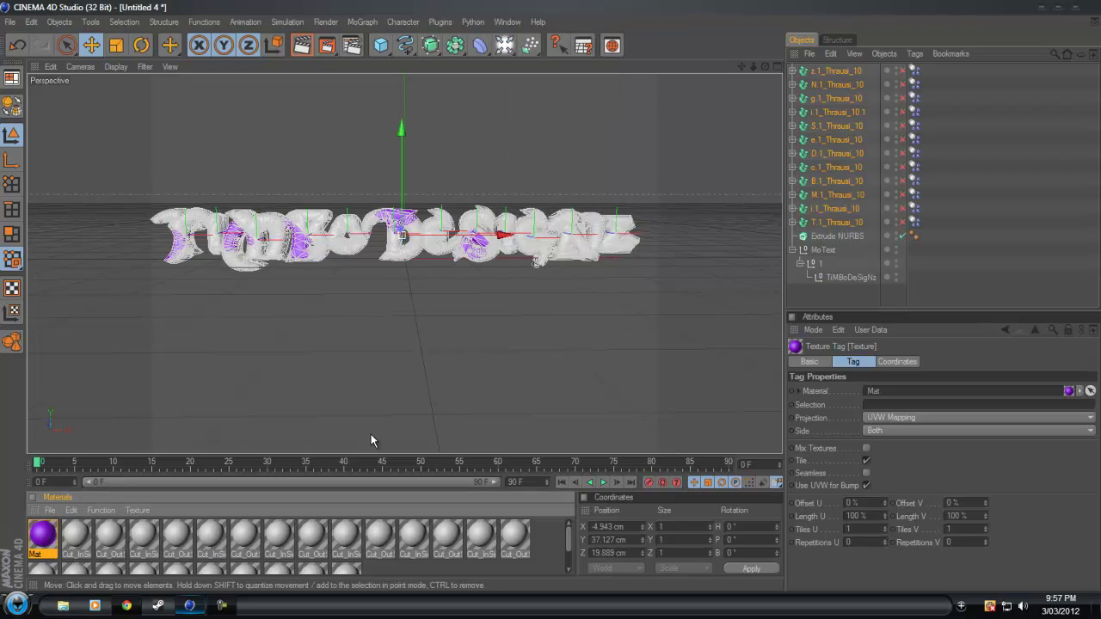
drag(42, 543, 535, 233)
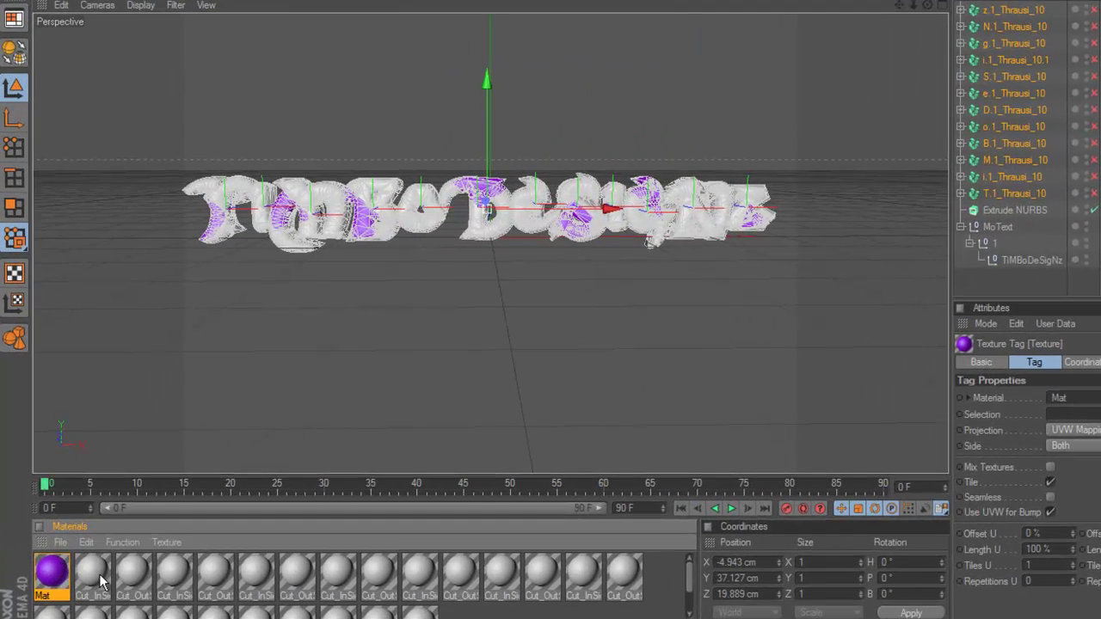
Set the Cut_InSide material colour to near-white 252/248/248 and turn off its specular
double_click(101, 581)
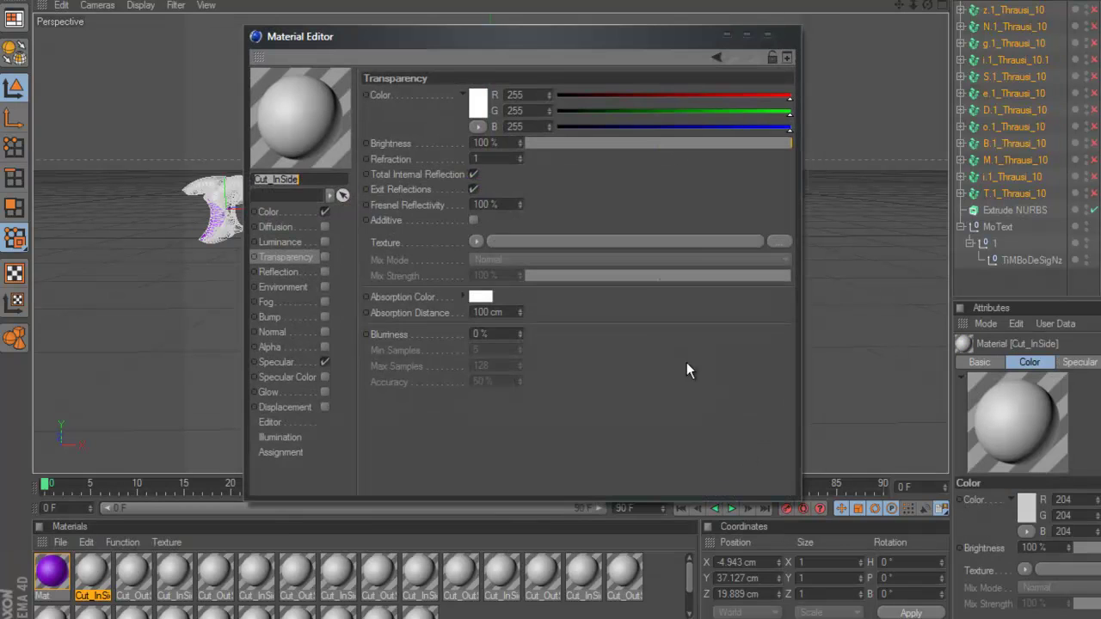
click(270, 212)
click(433, 102)
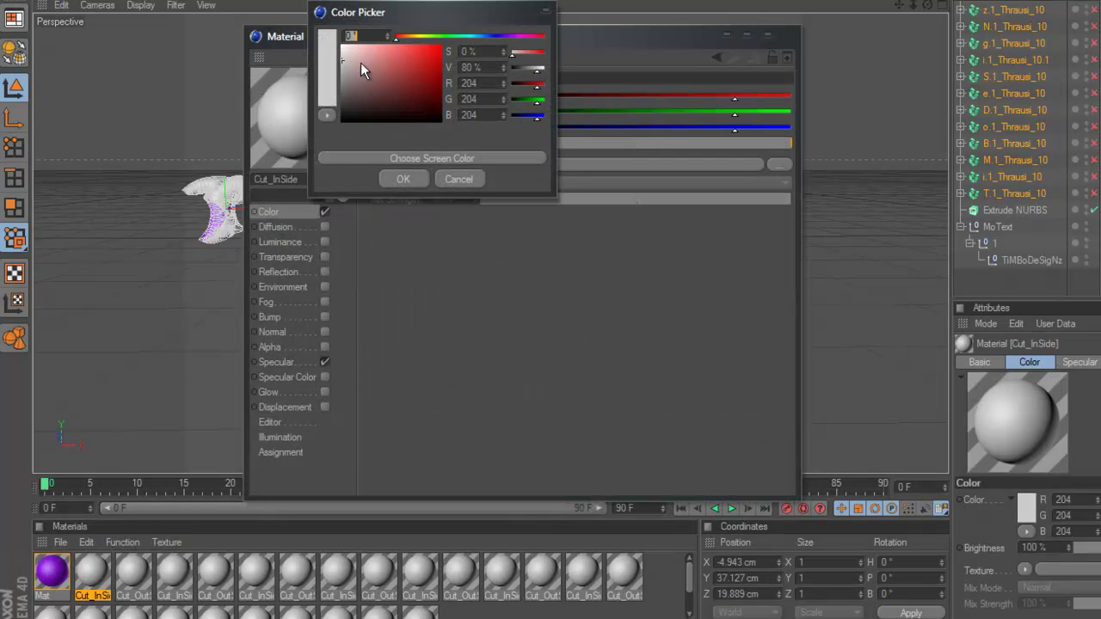
click(342, 45)
click(396, 179)
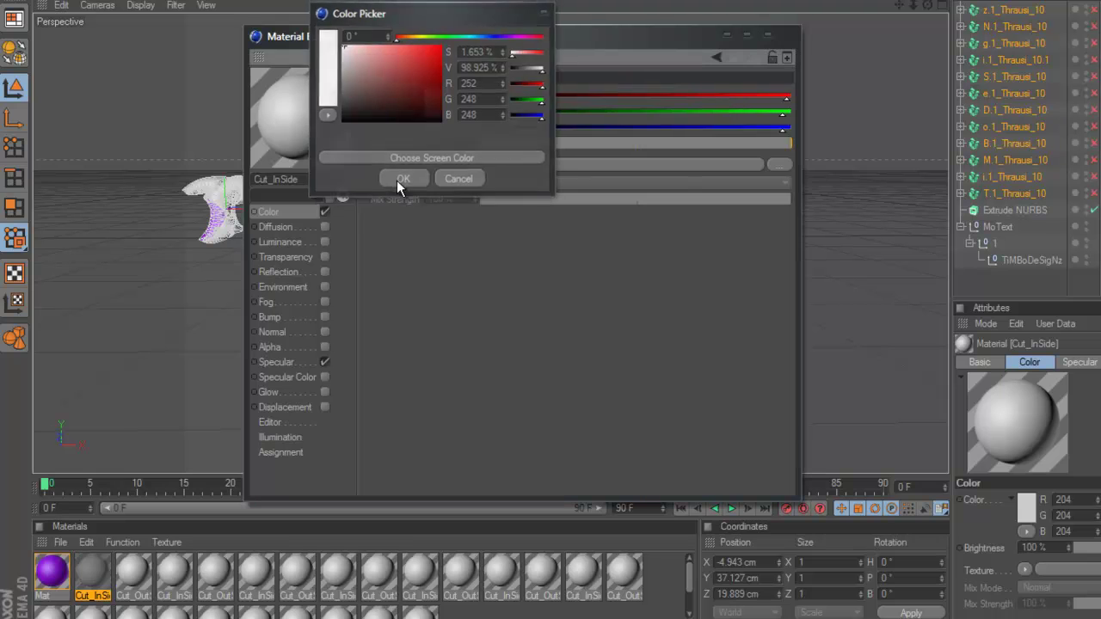
click(325, 362)
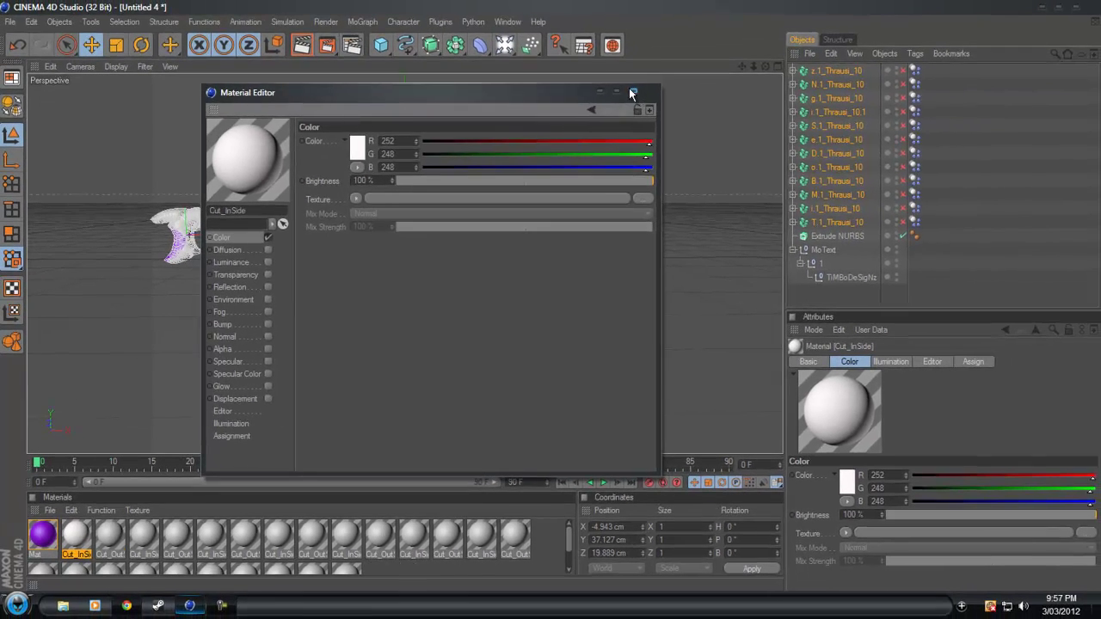
click(767, 35)
Drag the Cut_InSide material onto the text object and several other letters
drag(79, 538, 239, 263)
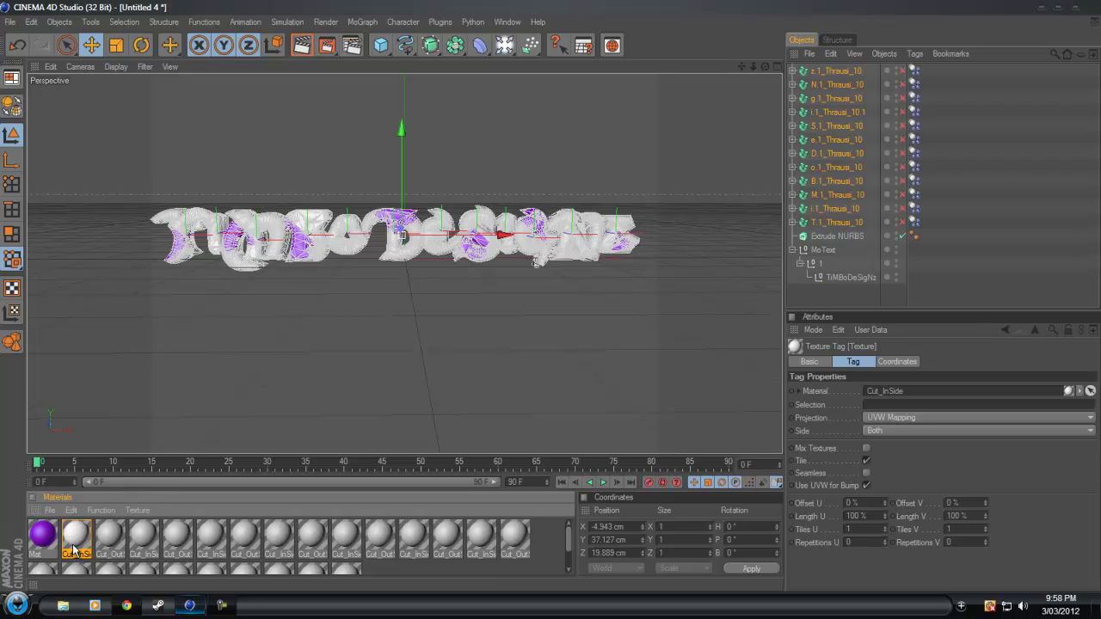
drag(76, 550, 375, 216)
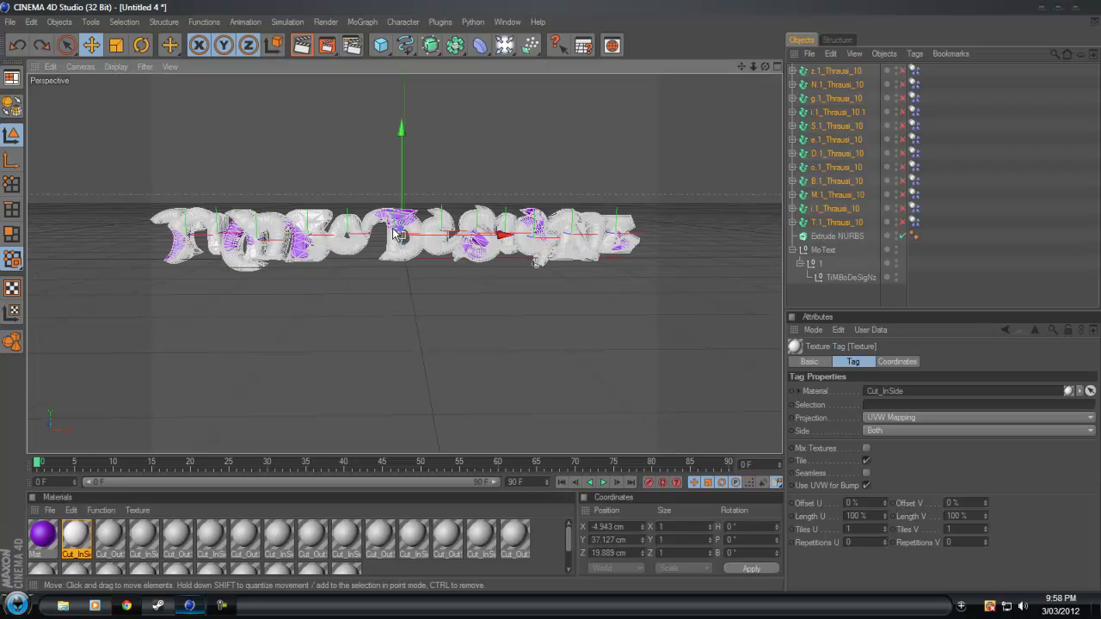
click(70, 537)
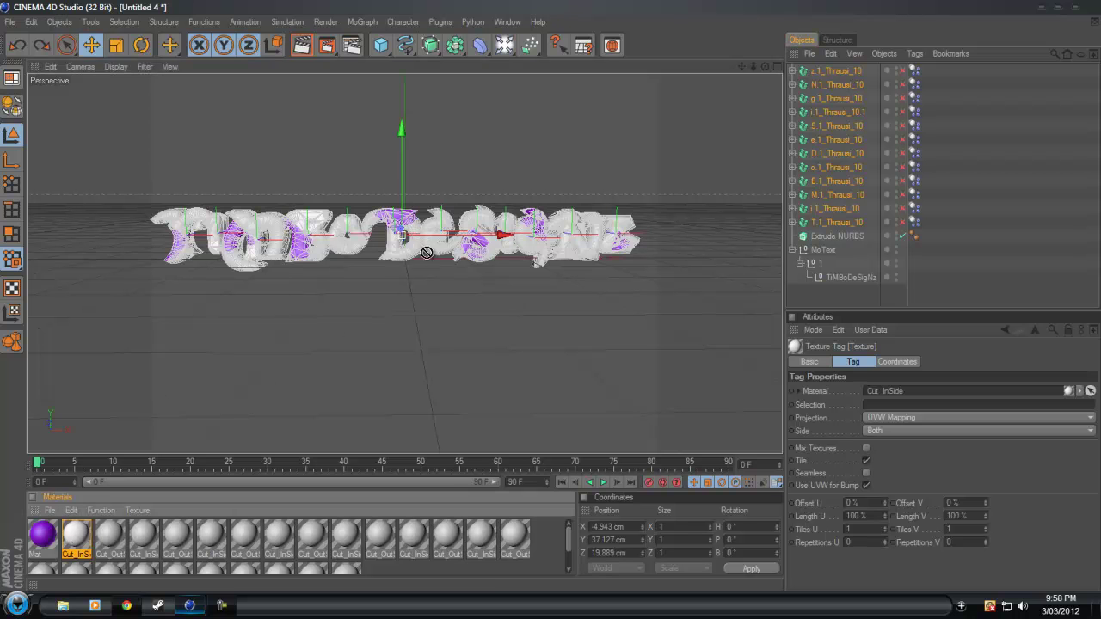
drag(84, 550, 87, 585)
Change Cut_OutSide's colour to golden yellow RGB 227/175/3 using hue 46° and high saturation
double_click(110, 537)
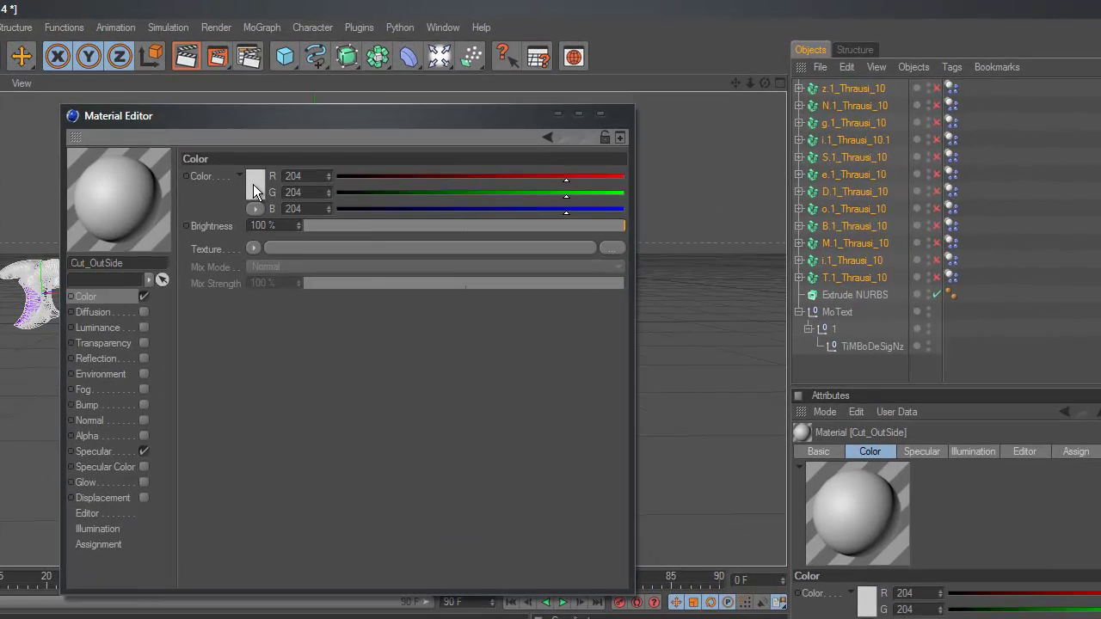
click(253, 184)
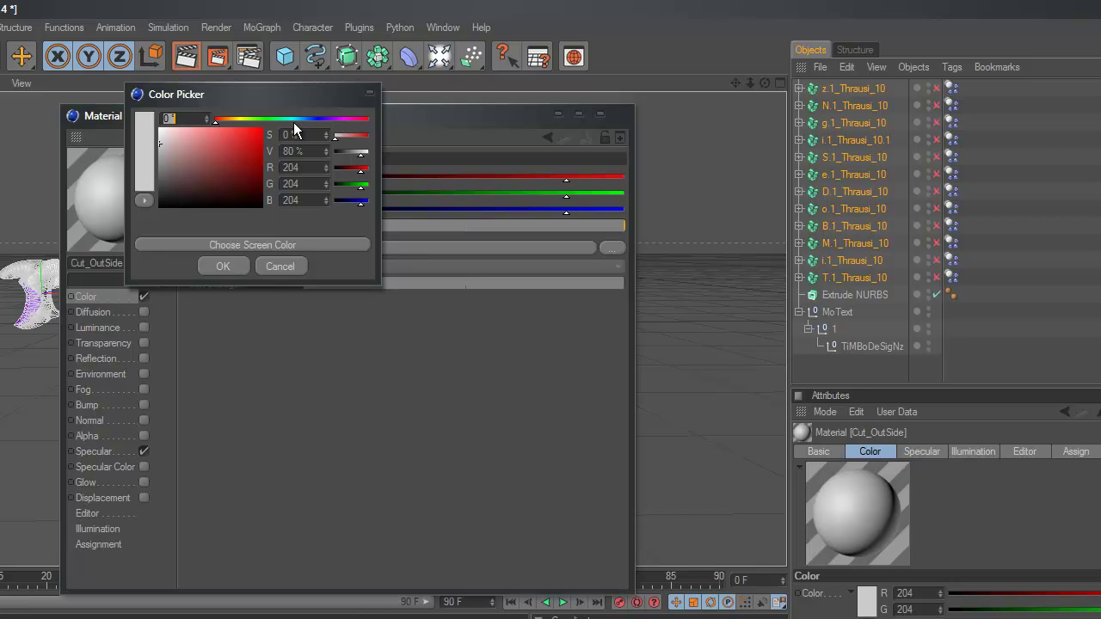
click(235, 119)
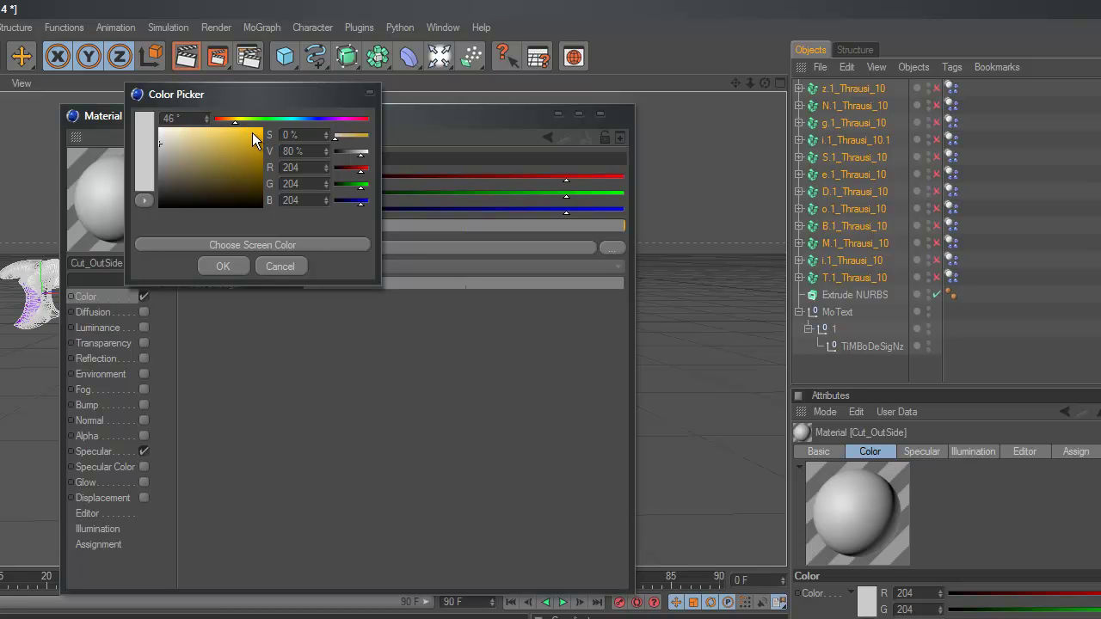
drag(336, 136, 362, 143)
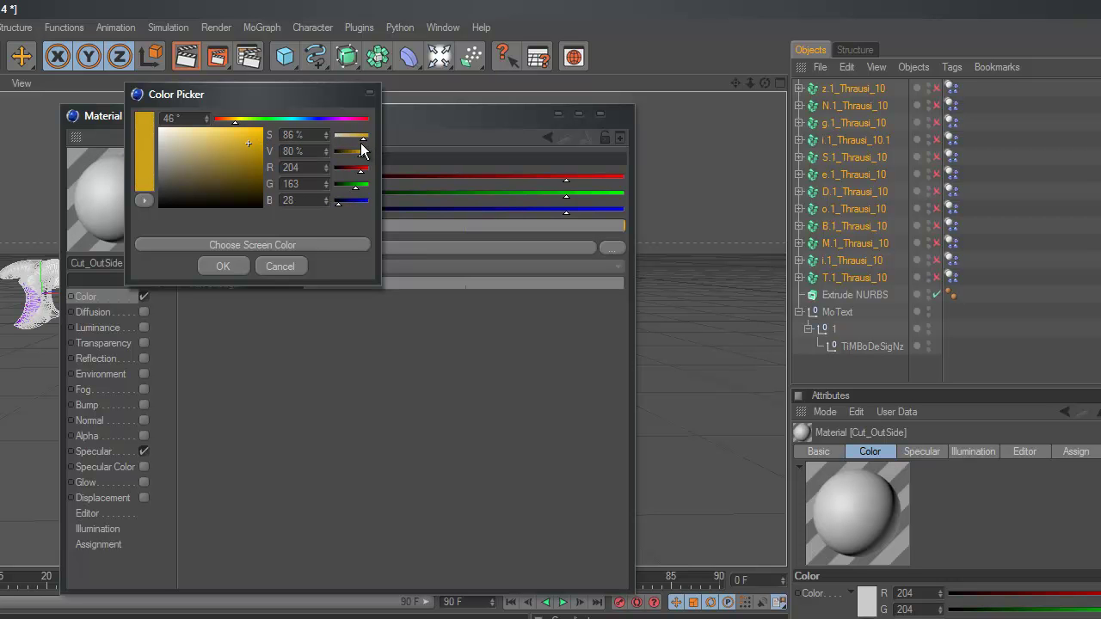
click(260, 136)
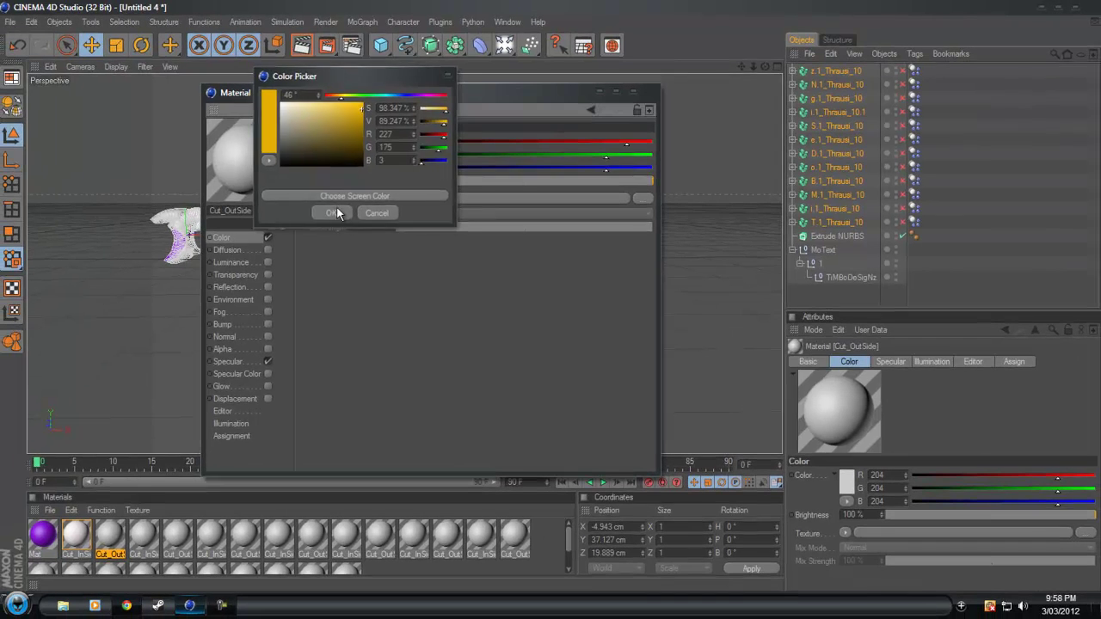
click(223, 266)
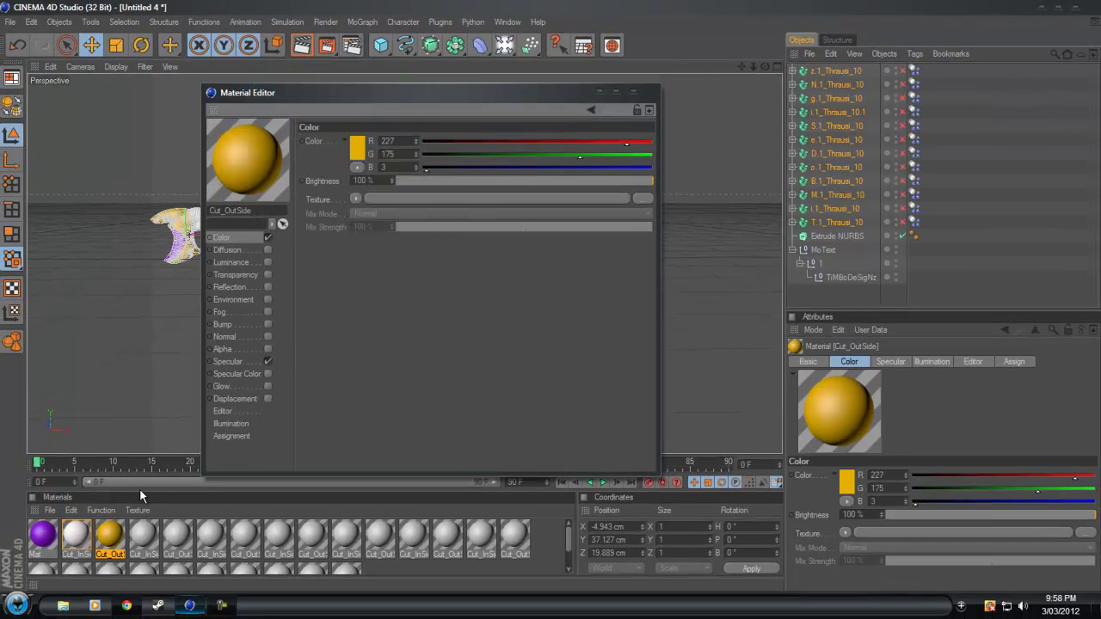
click(114, 534)
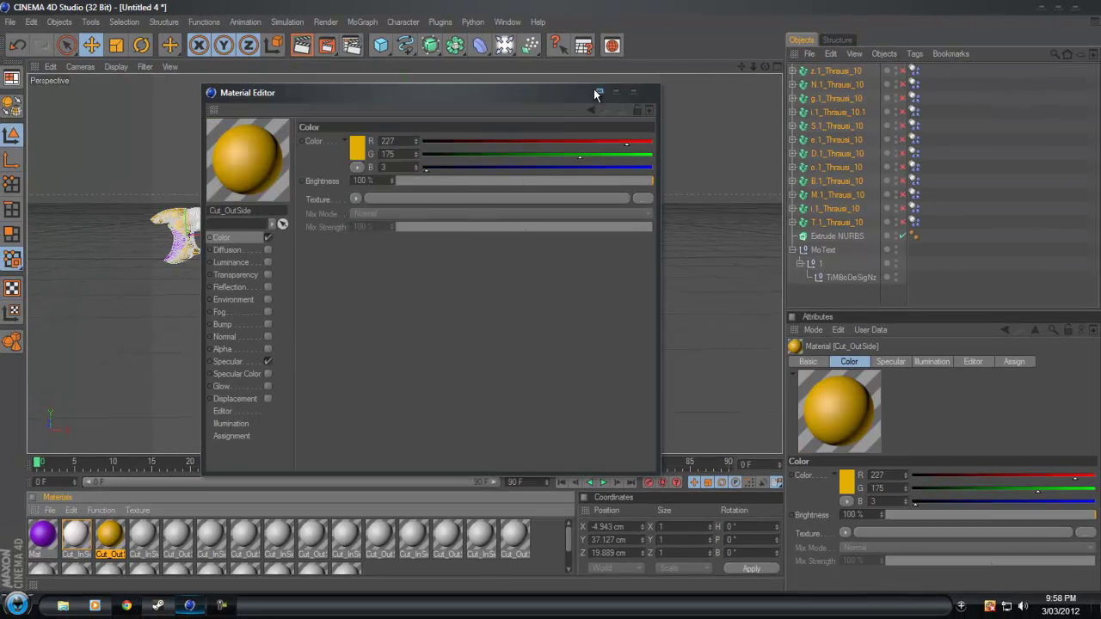
click(629, 91)
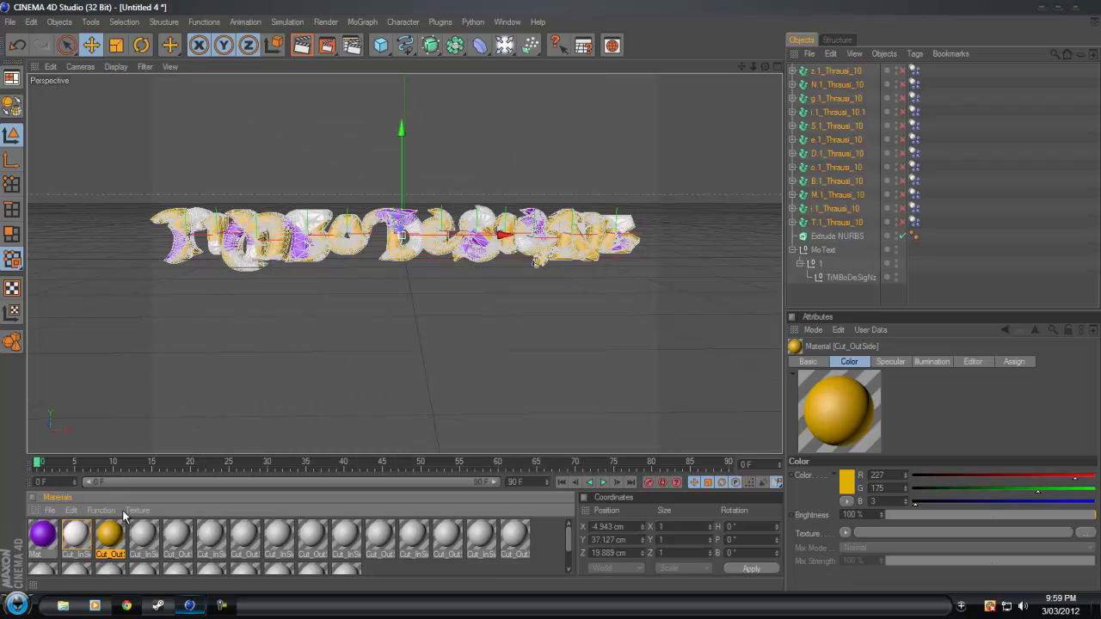
Render the viewport to show the purple, white and yellow shattered TiMBoDeSigNz text on black
click(301, 45)
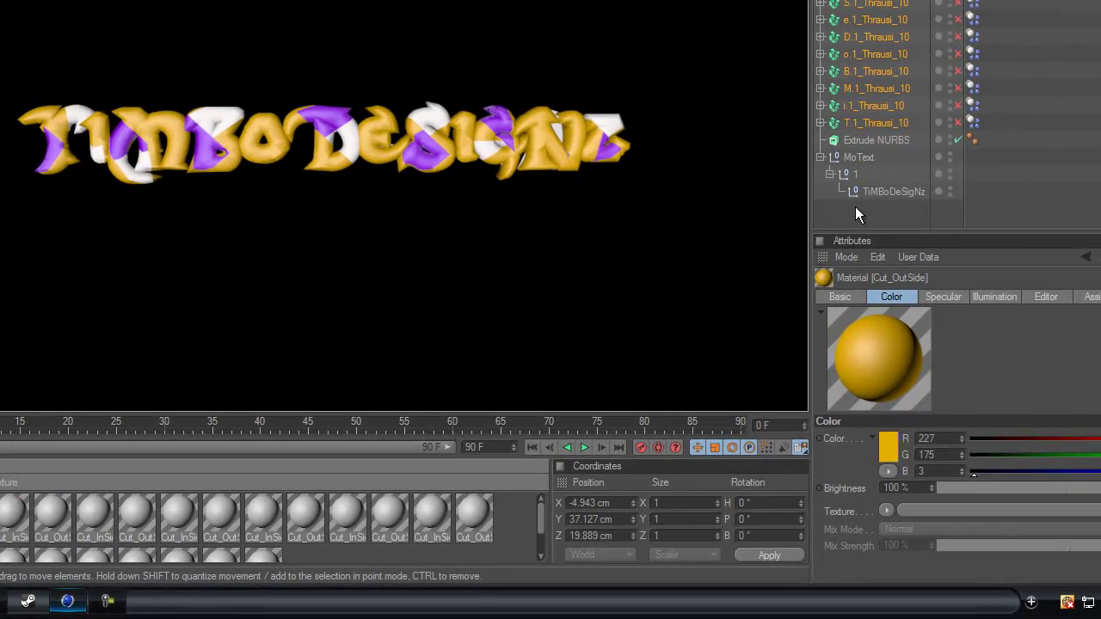
click(107, 600)
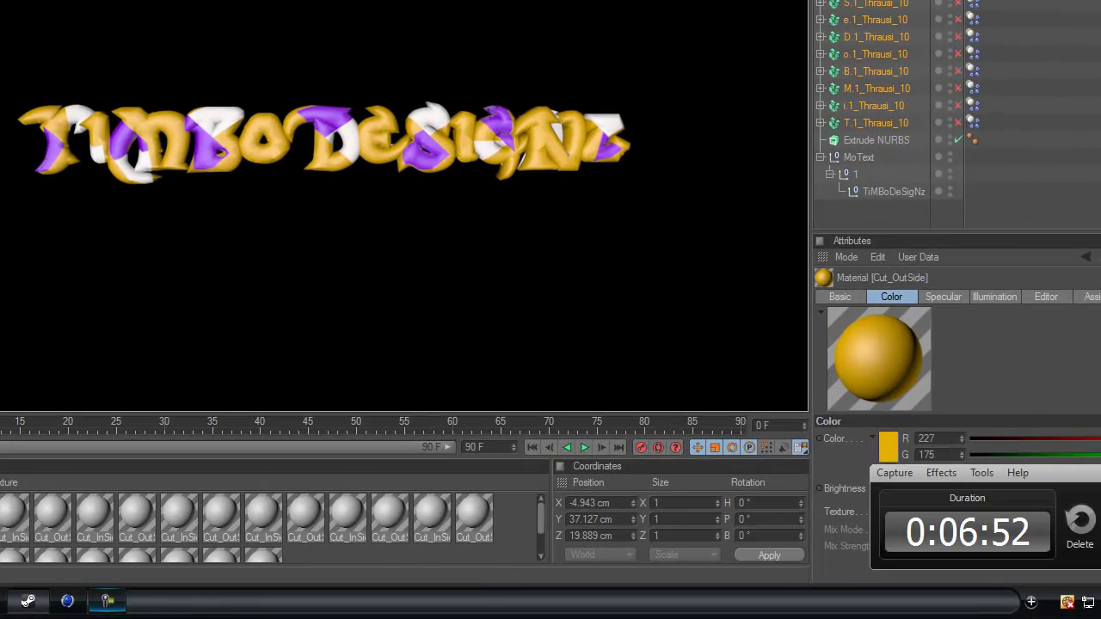